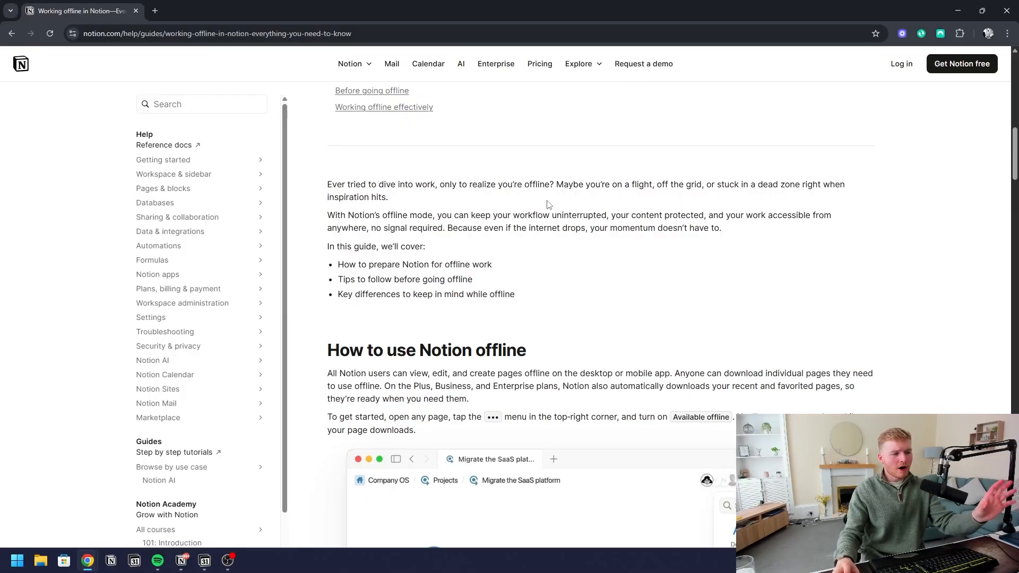
Open The Super Cool Learning Area page and scroll down to its three Clients For YT charts
scroll(523, 239, "down", 2)
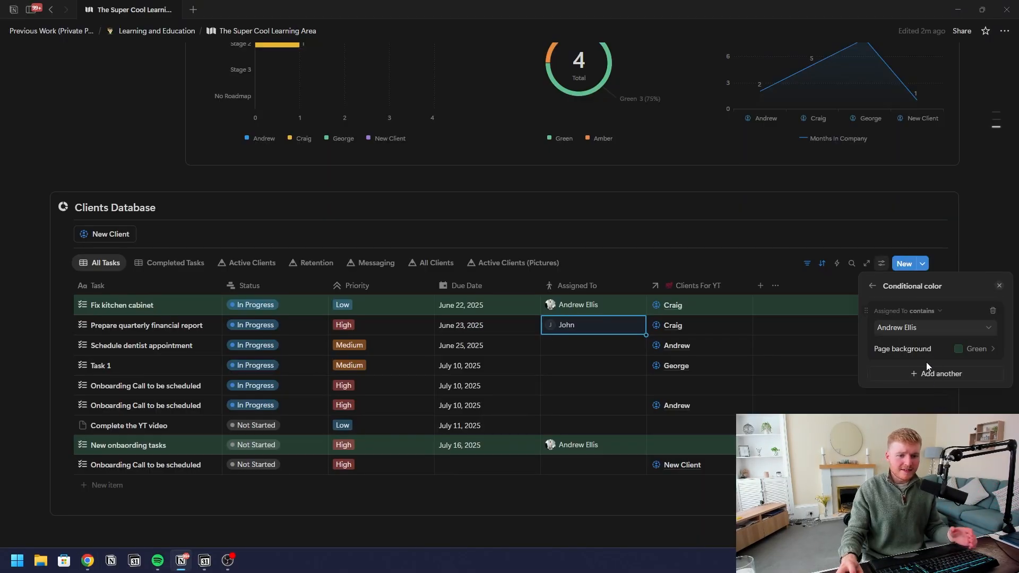
left_click(928, 370)
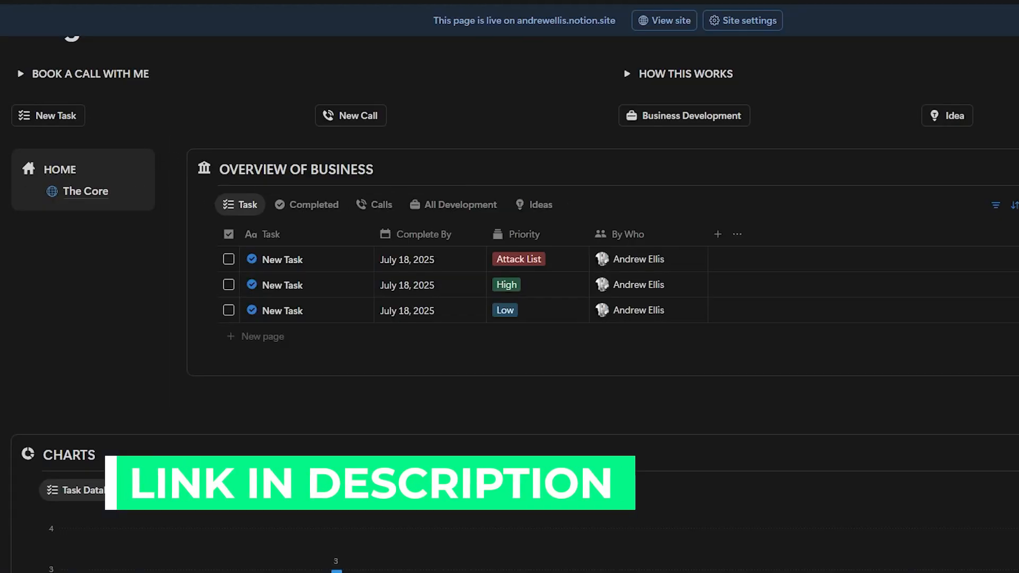
scroll(397, 278, "down", 5)
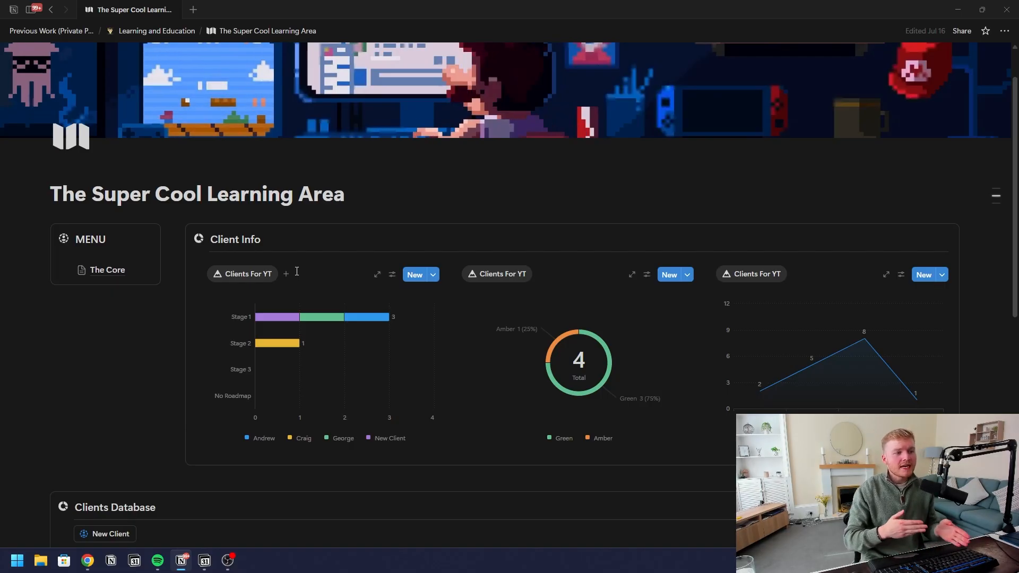
scroll(161, 302, "down", 3)
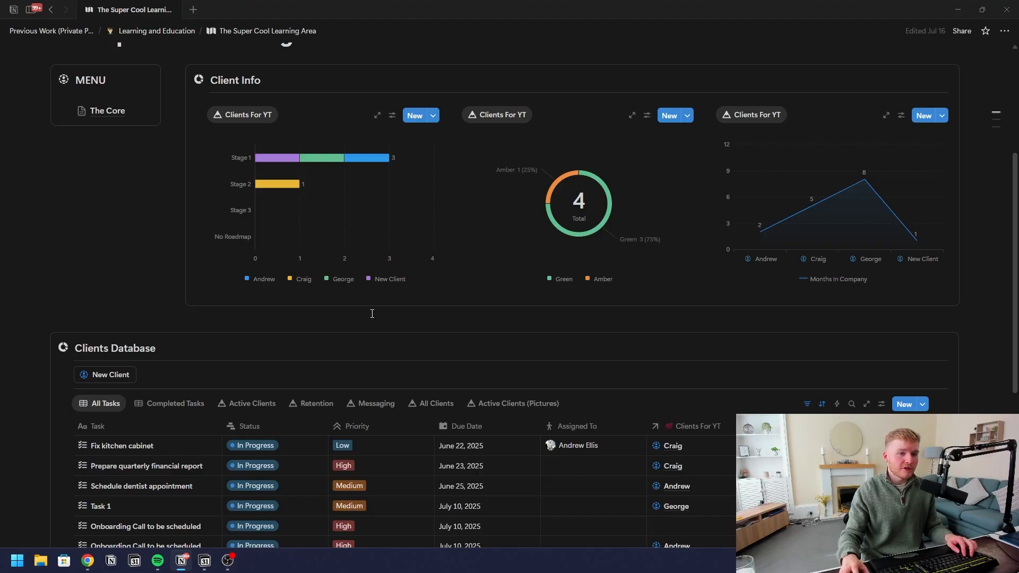
scroll(372, 314, "up", 3)
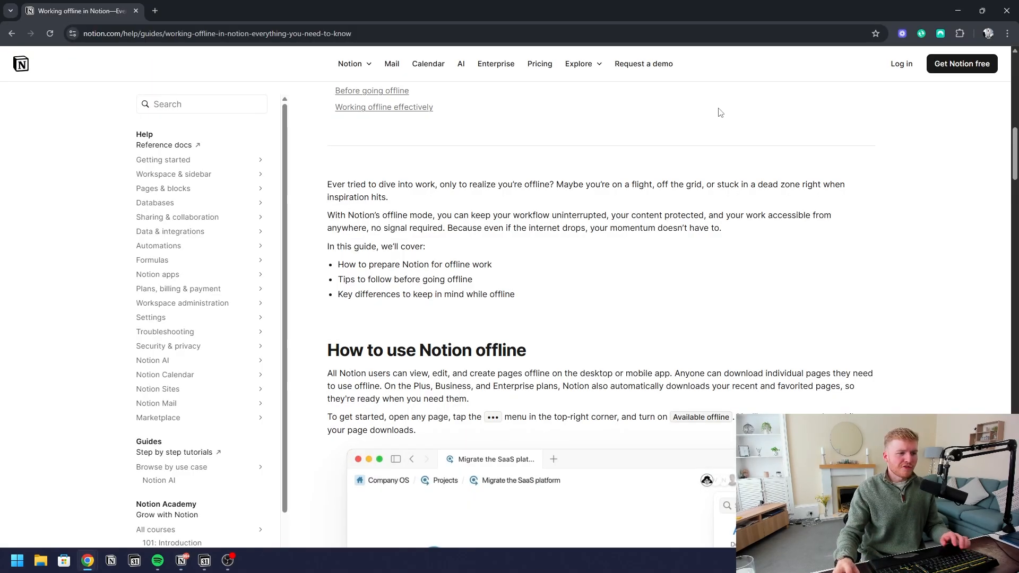
scroll(512, 233, "down", 2)
scroll(530, 268, "up", 10)
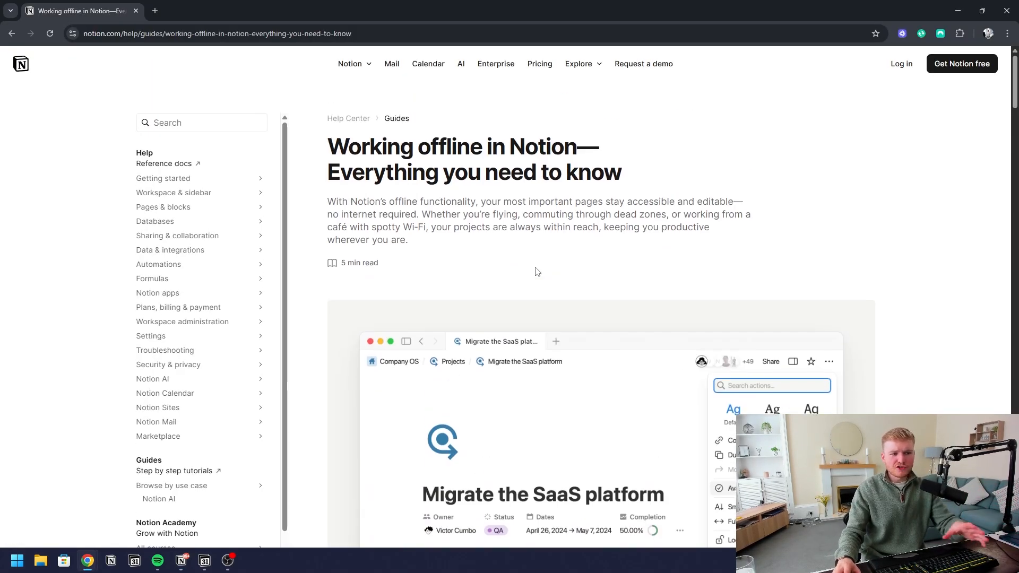
scroll(530, 287, "down", 15)
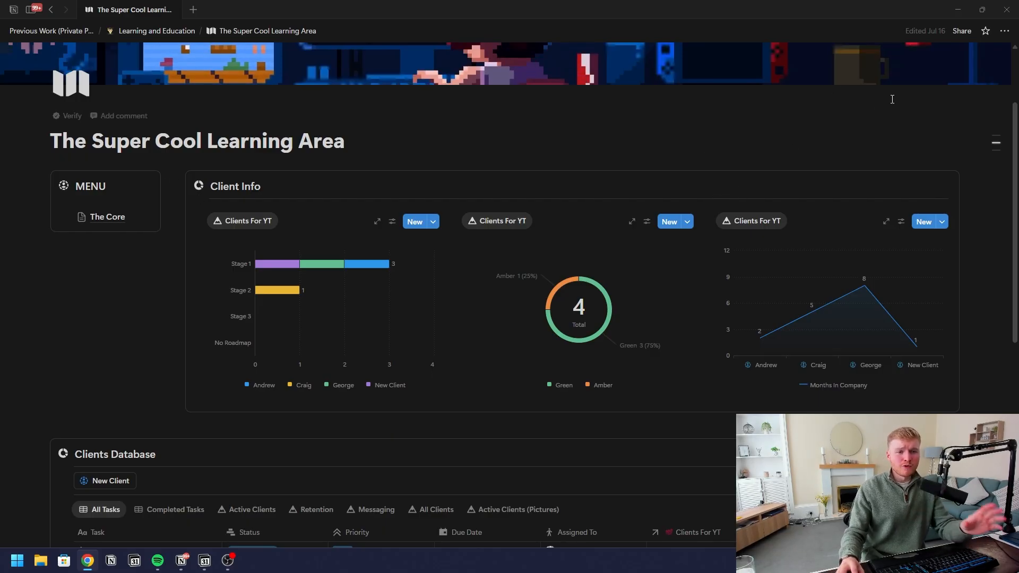
Check the page's actions menu and close it, leaving Available offline switched off
left_click(1005, 31)
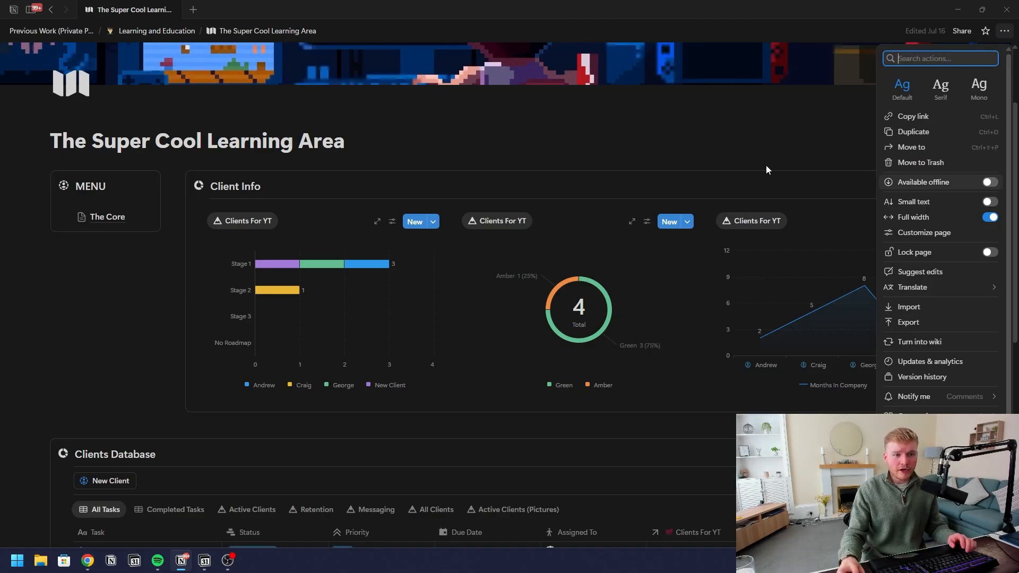
left_click(620, 155)
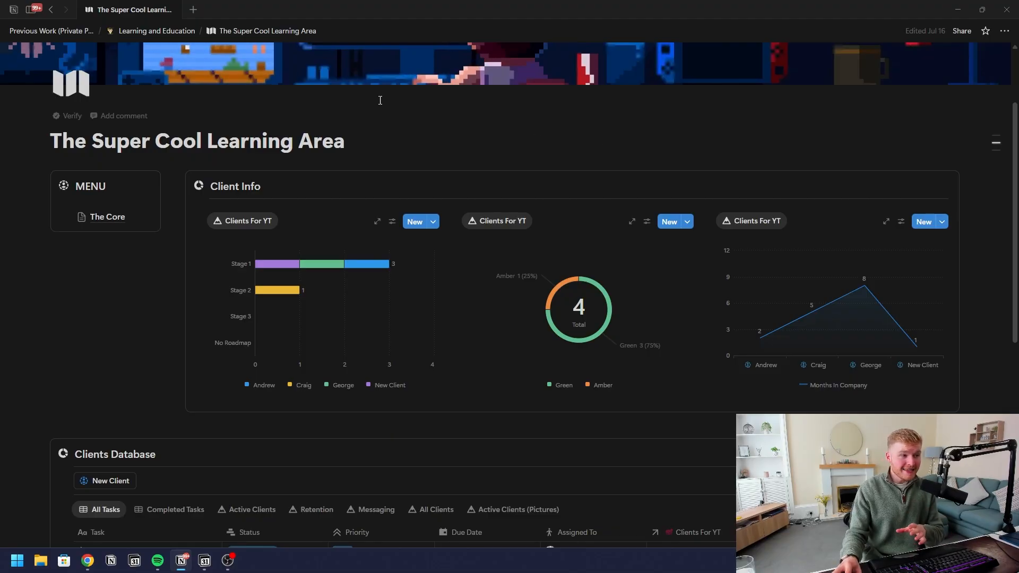
Review the Offline settings with Automatic downloads on, then close back to the Learning Area page
mouse_move(30, 16)
left_click(52, 62)
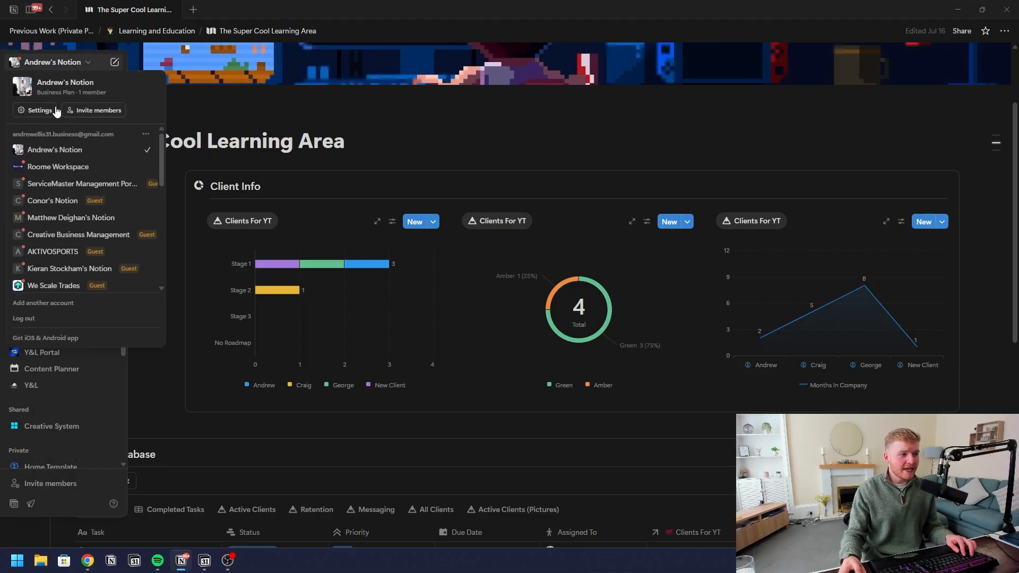
left_click(39, 106)
left_click(269, 181)
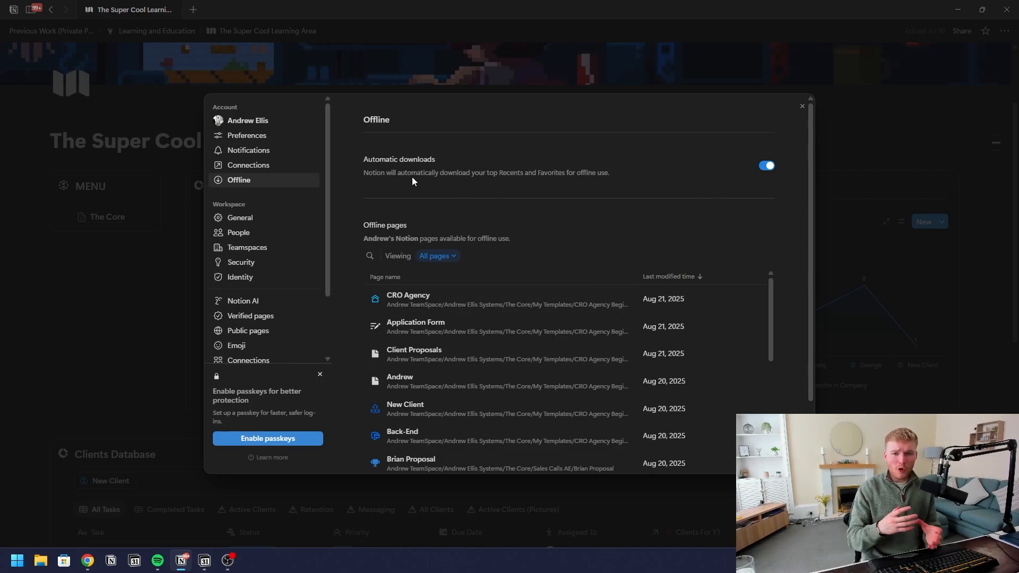
key("Escape")
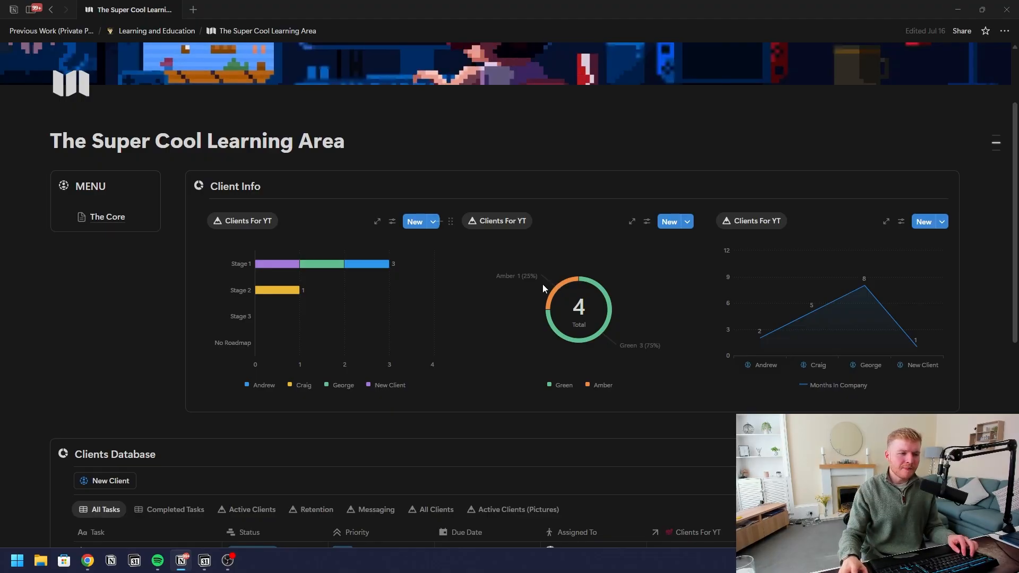
mouse_move(271, 317)
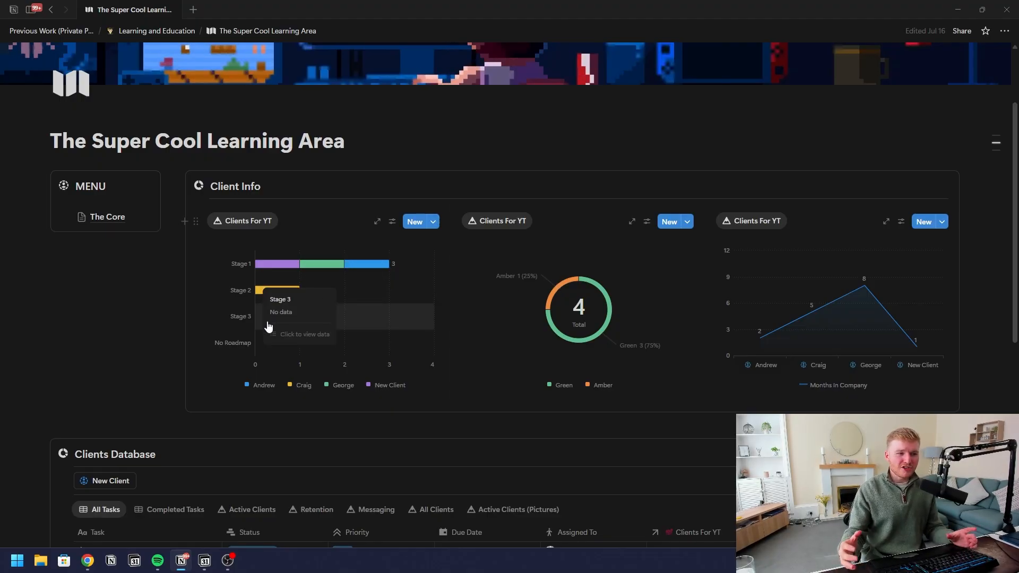
scroll(233, 405, "down", 8)
left_click(233, 406)
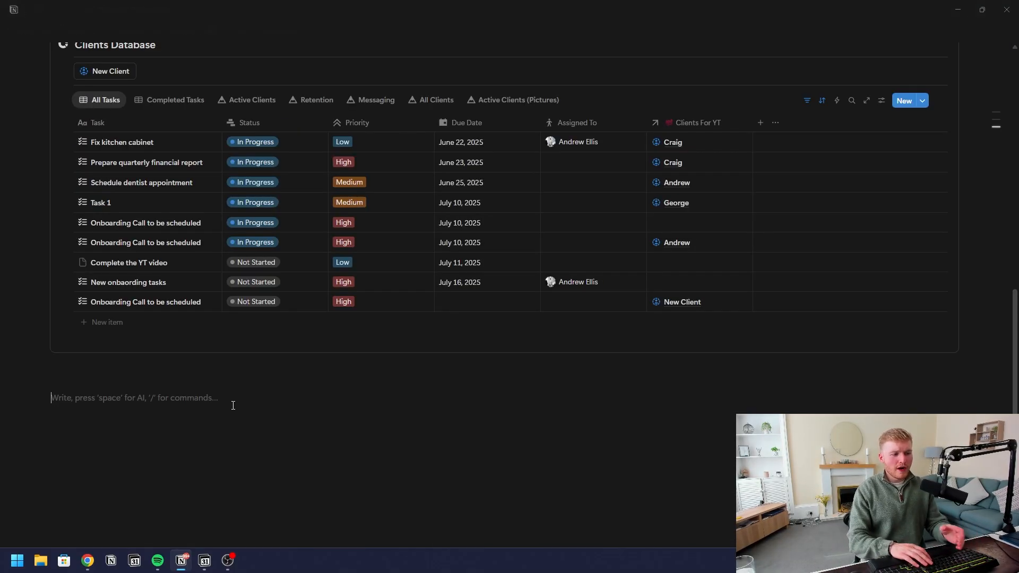
type("/")
key("BackSpace")
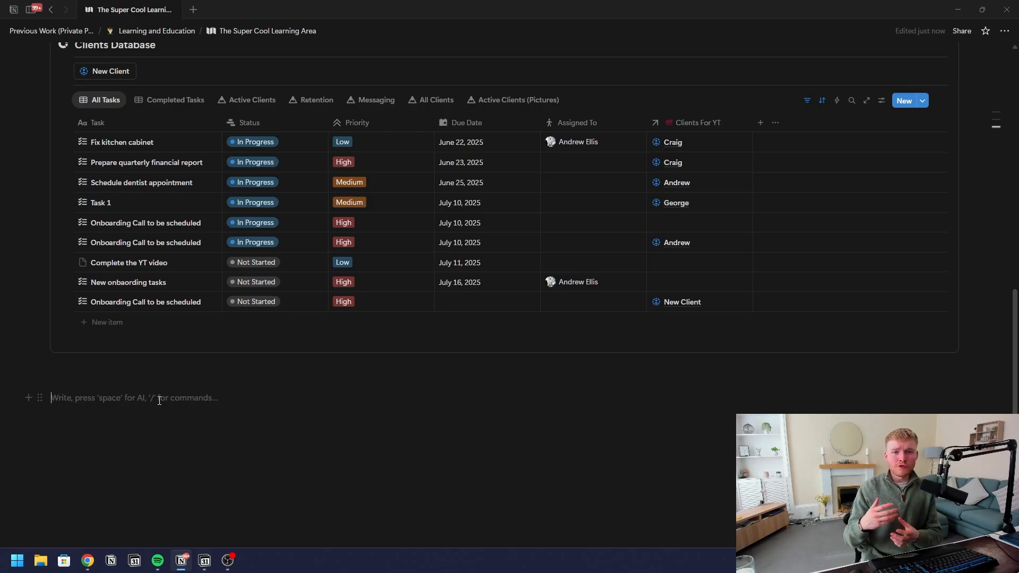
left_click(760, 123)
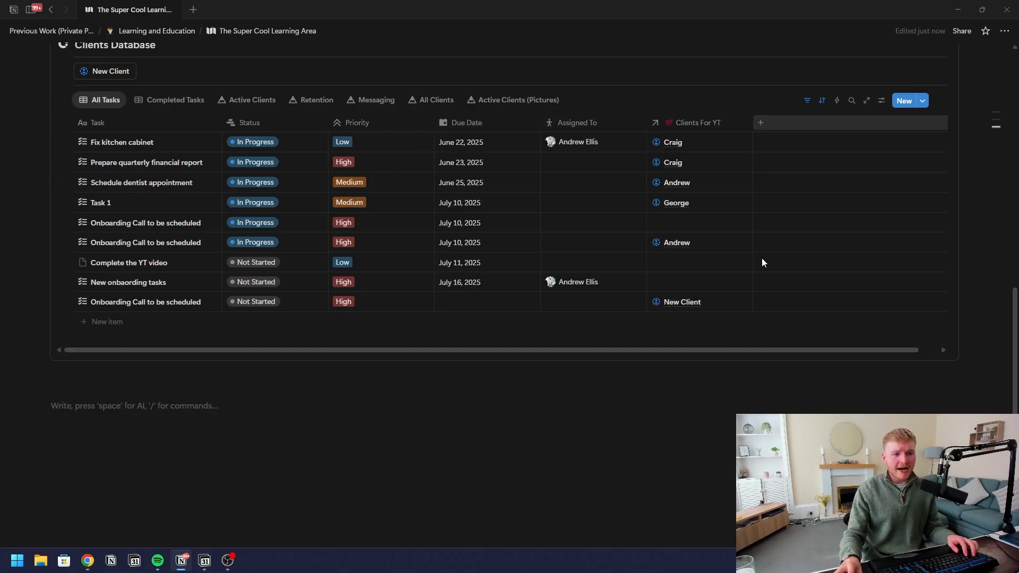
scroll(820, 282, "down", 1)
scroll(820, 282, "down", 2)
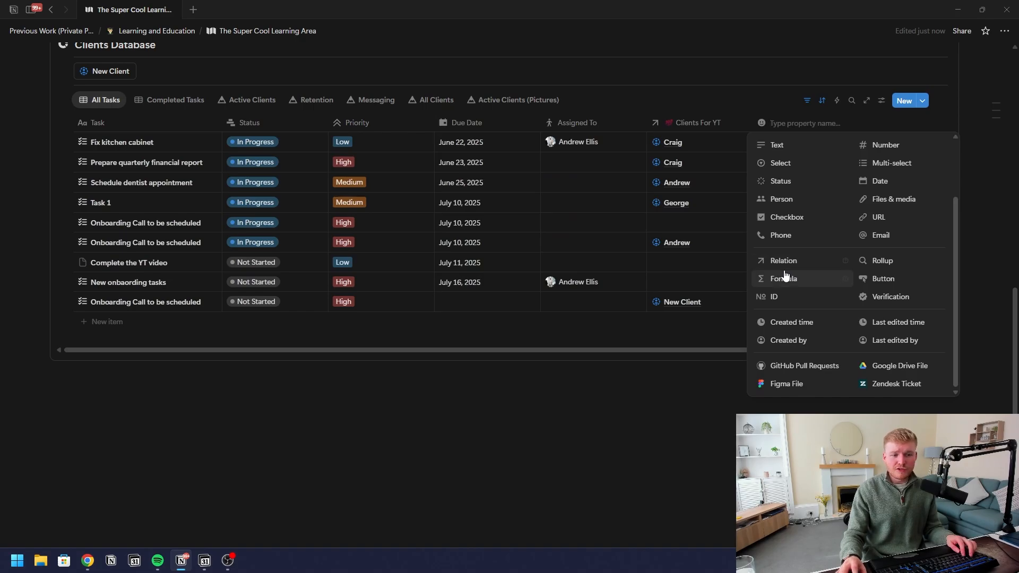
scroll(788, 275, "up", 3)
left_click(573, 412)
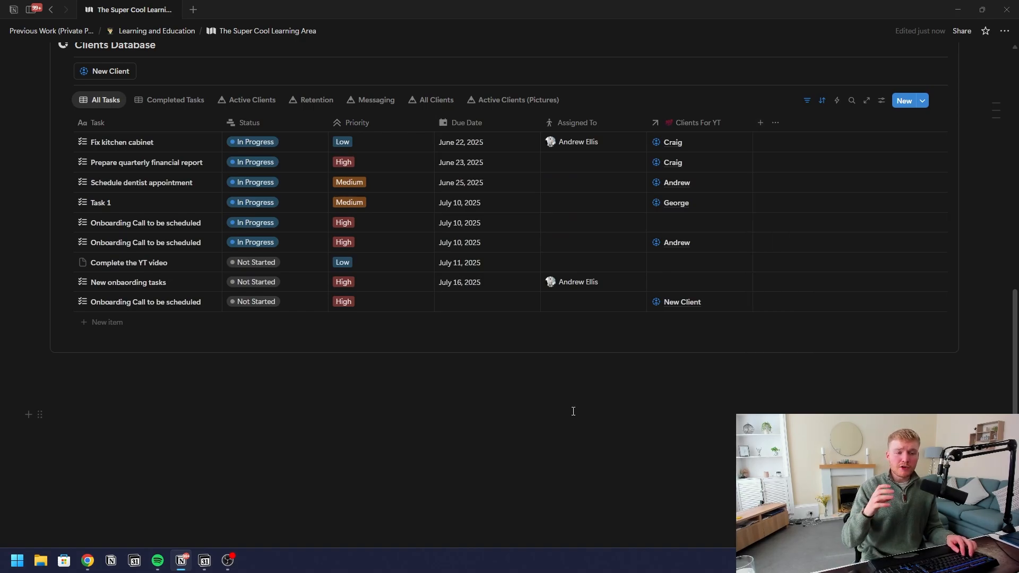
left_click(705, 145)
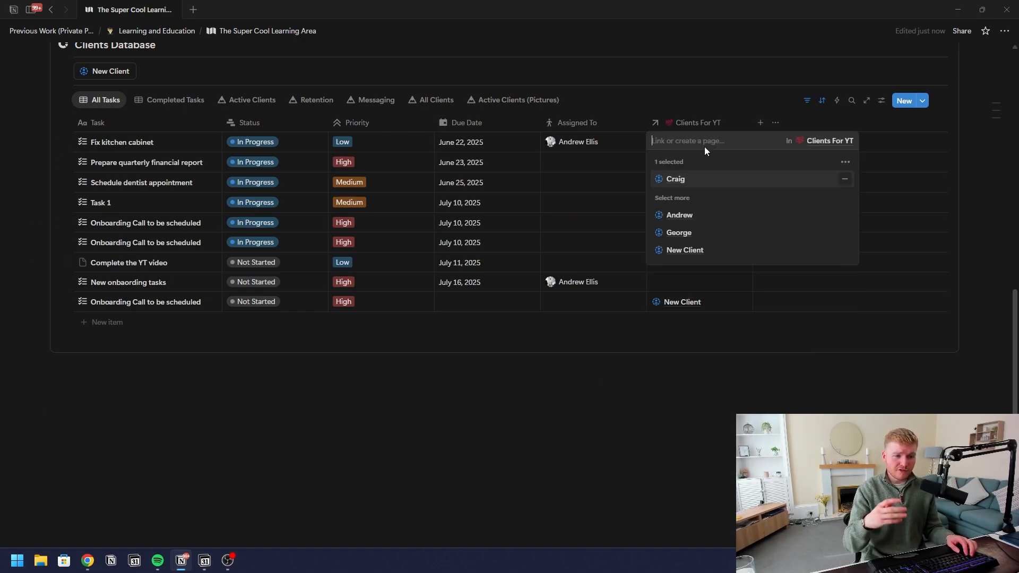
left_click(359, 429)
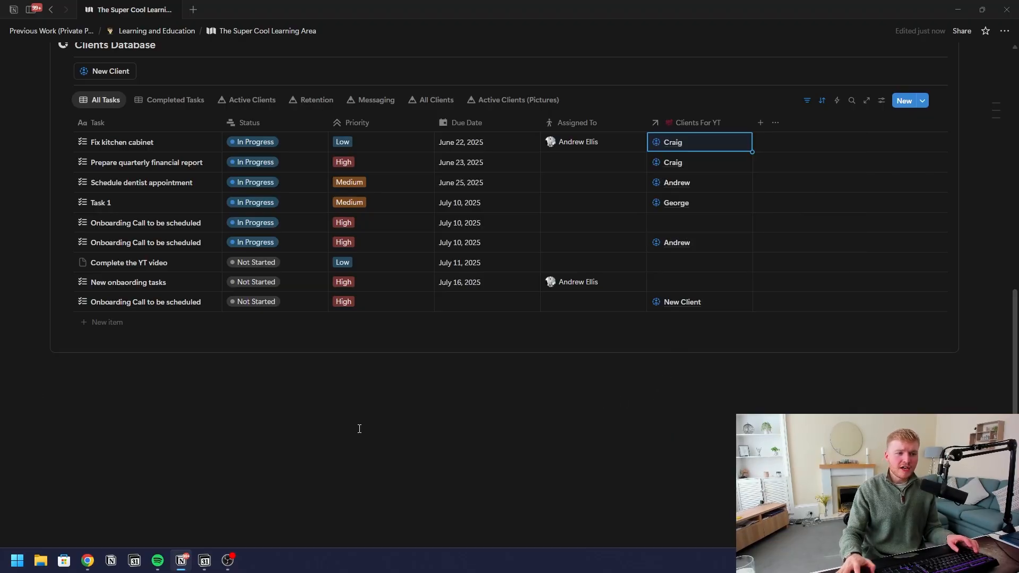
left_click(359, 429)
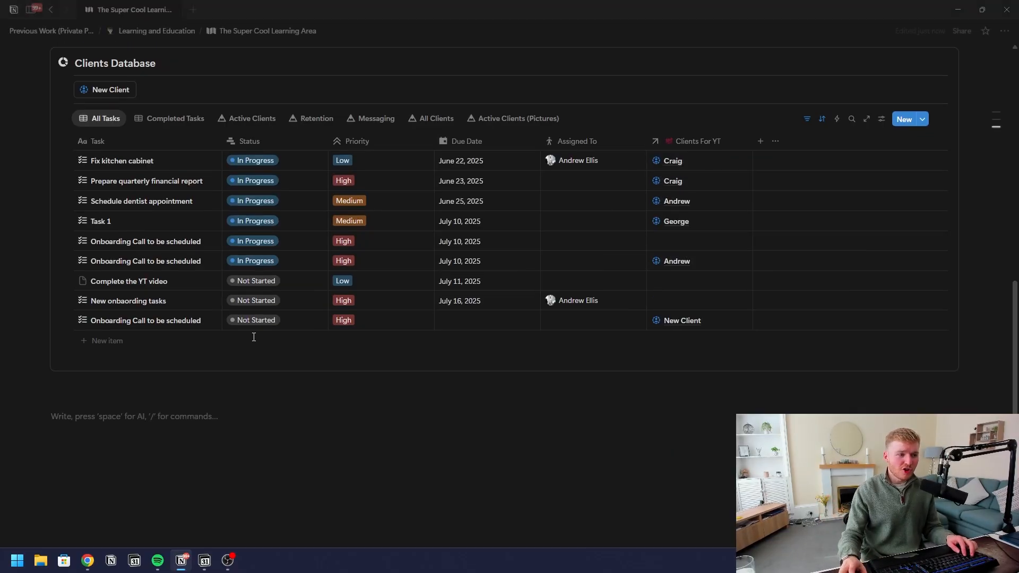
scroll(360, 340, "up", 2)
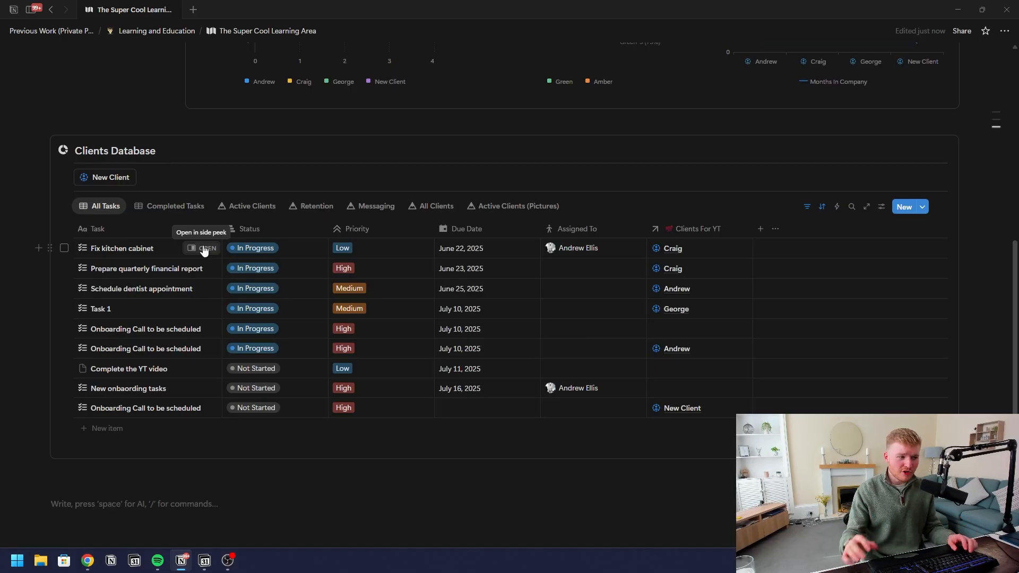
scroll(239, 525, "up", 3)
scroll(266, 419, "down", 3)
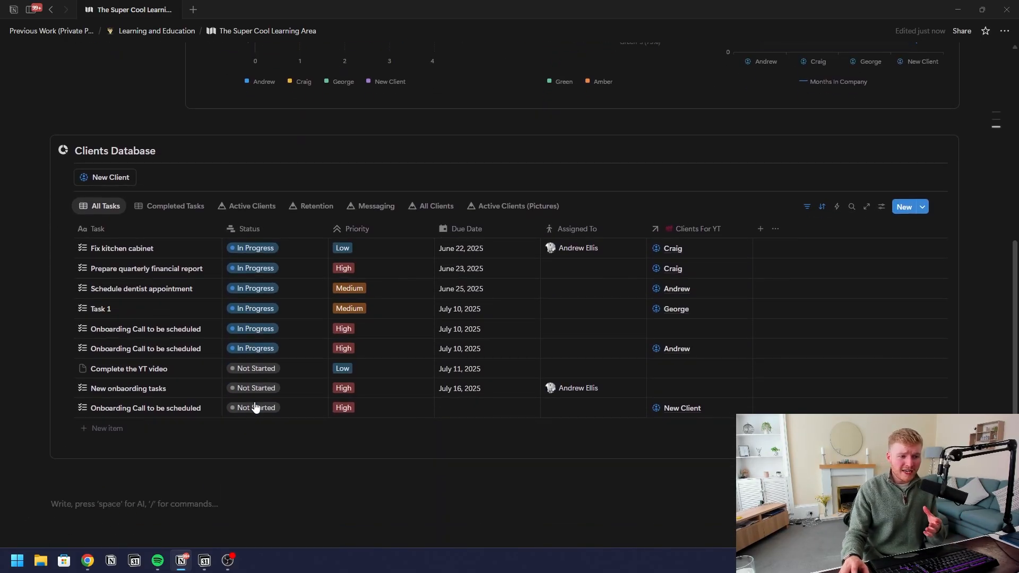
scroll(223, 409, "down", 2)
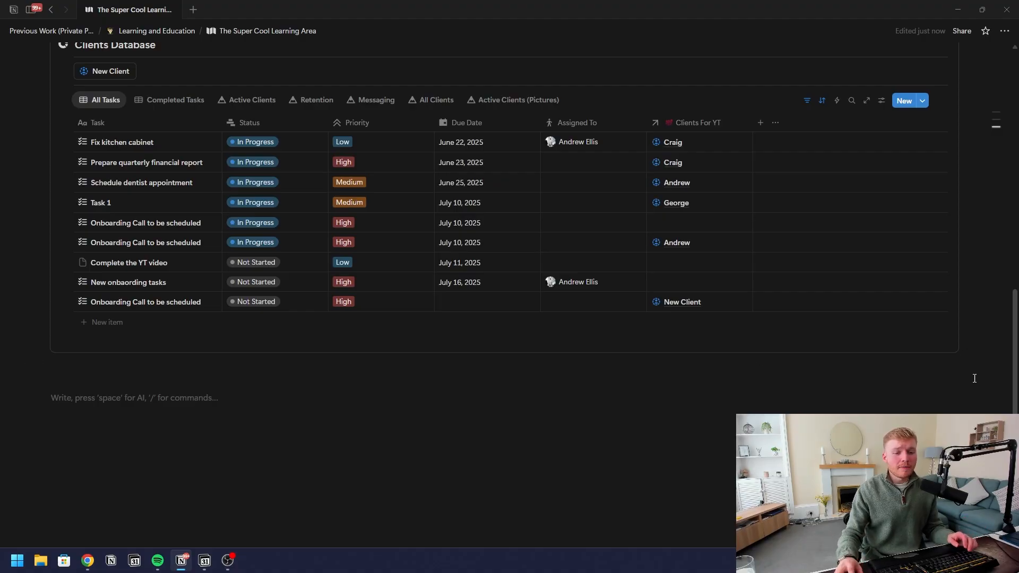
Switch on Windows Flight mode from the taskbar network flyout to take the computer offline
left_click(948, 561)
left_click(977, 398)
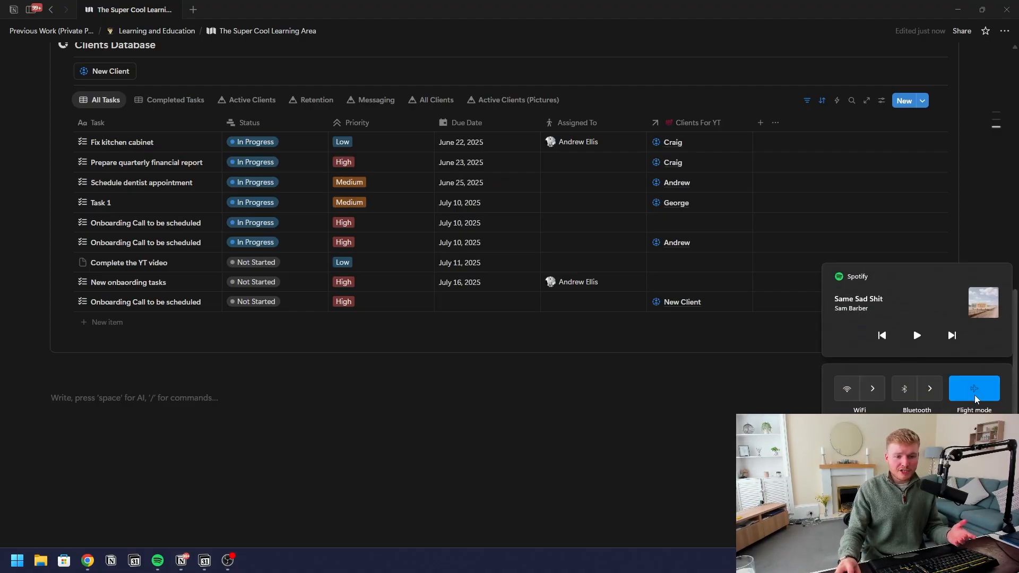
left_click(783, 395)
scroll(478, 435, "up", 3)
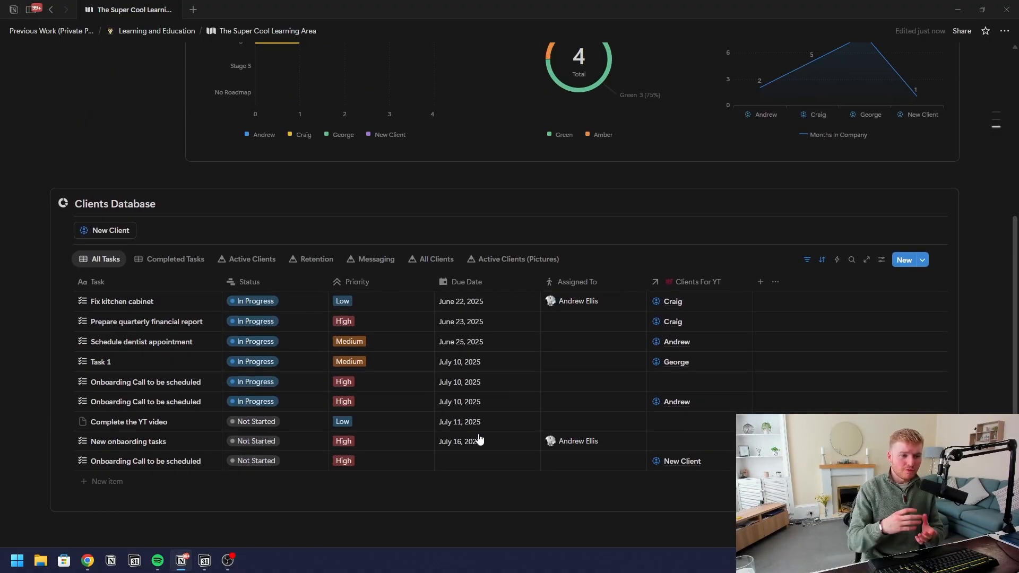
scroll(479, 439, "down", 4)
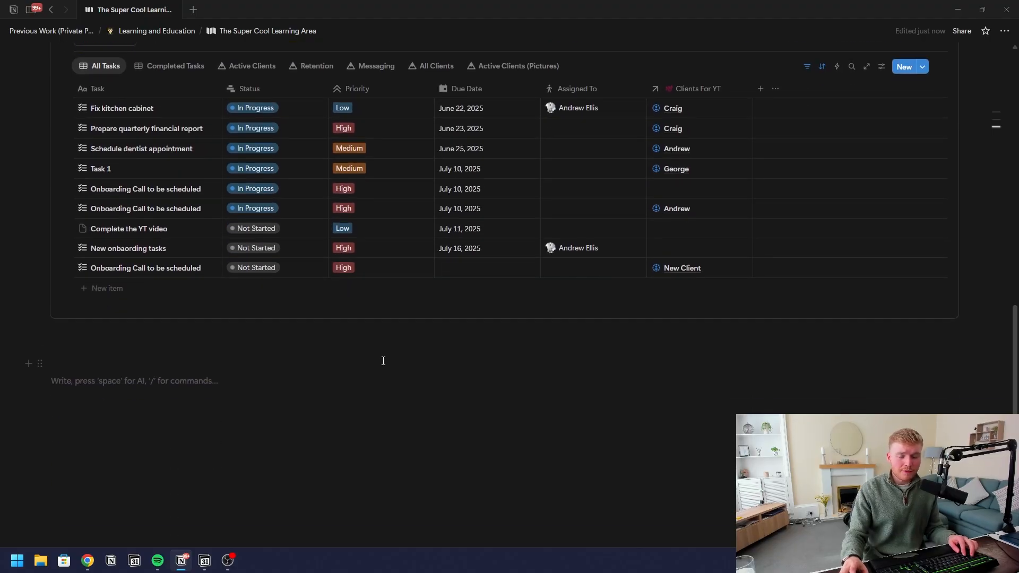
scroll(411, 435, "up", 2)
scroll(477, 372, "up", 5)
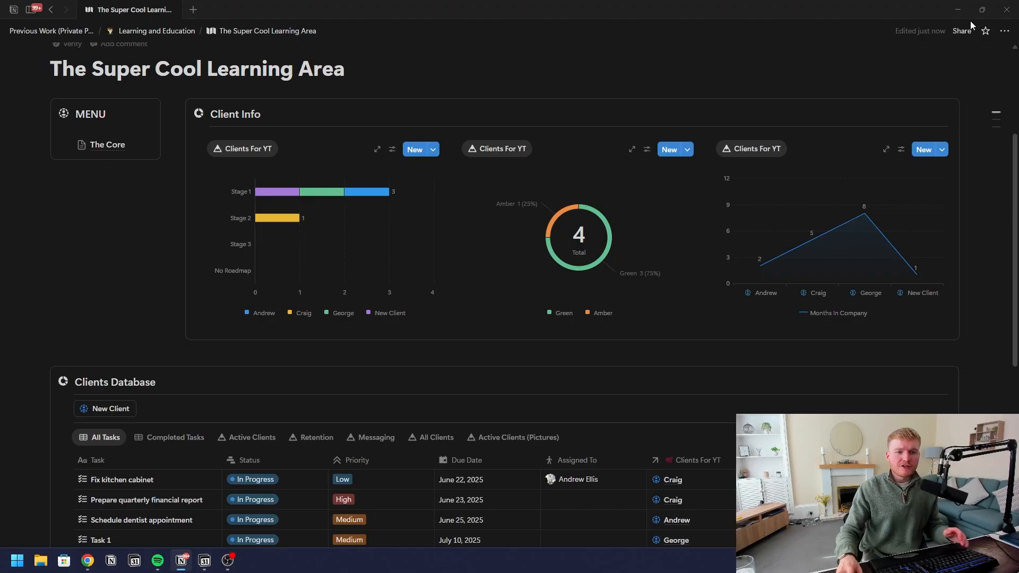
left_click(1005, 30)
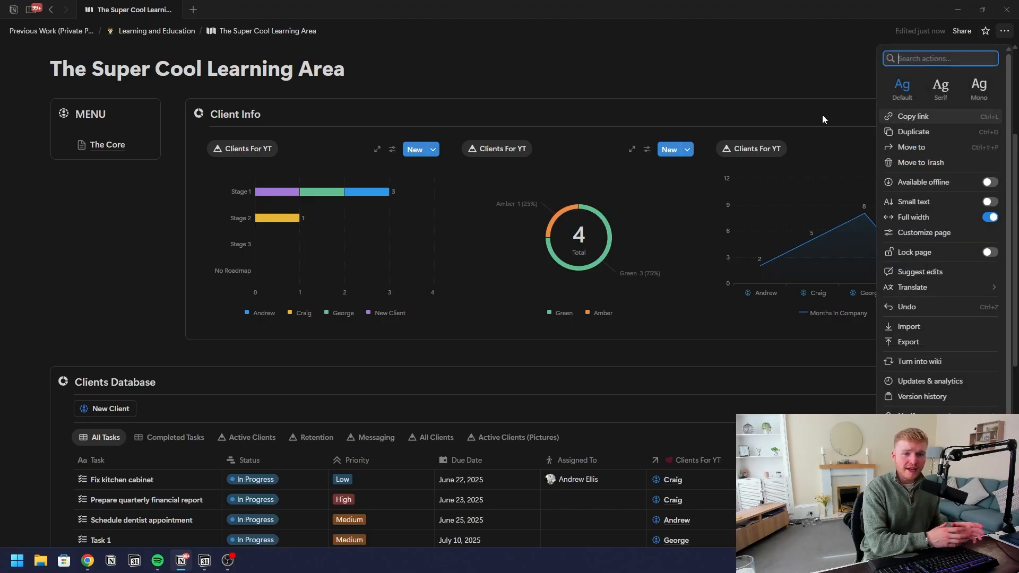
left_click(733, 74)
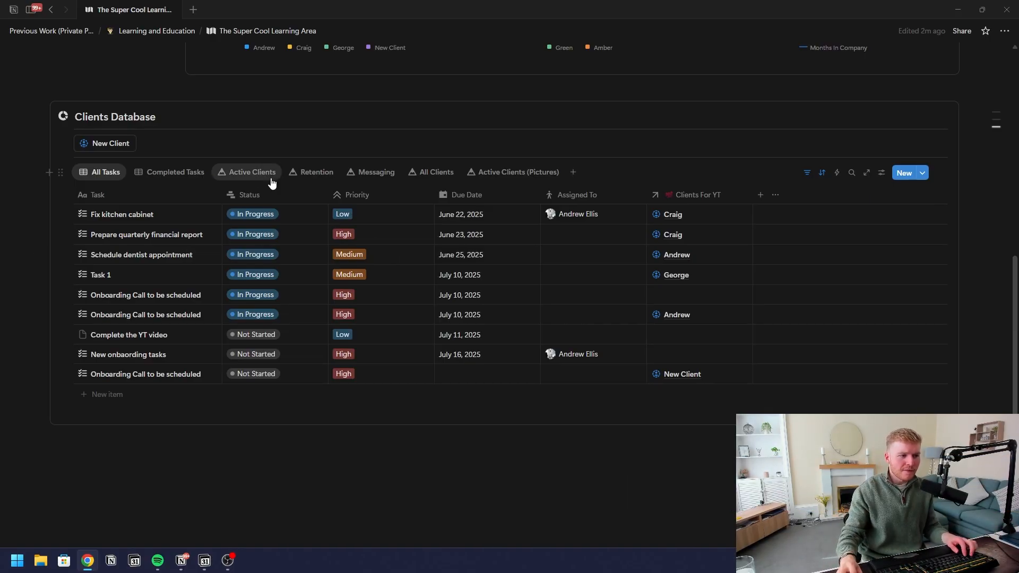
Browse the All Clients, Active Clients (Pictures) and Completed Tasks views, ending on Active Clients
left_click(435, 172)
left_click(511, 172)
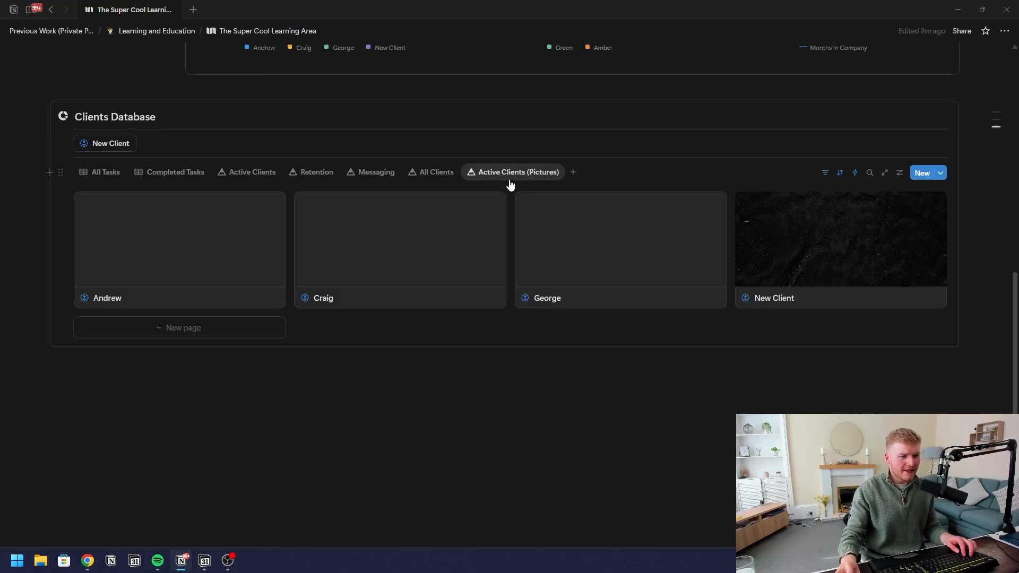
left_click(182, 171)
left_click(250, 227)
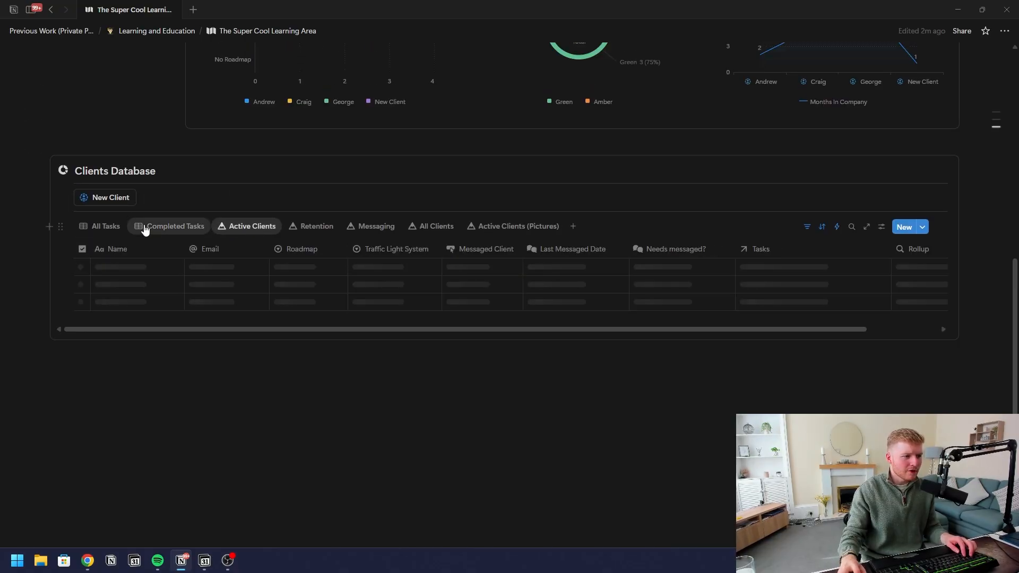
Change the Active Clients view layout to Board, then return to the All Tasks table
left_click(880, 228)
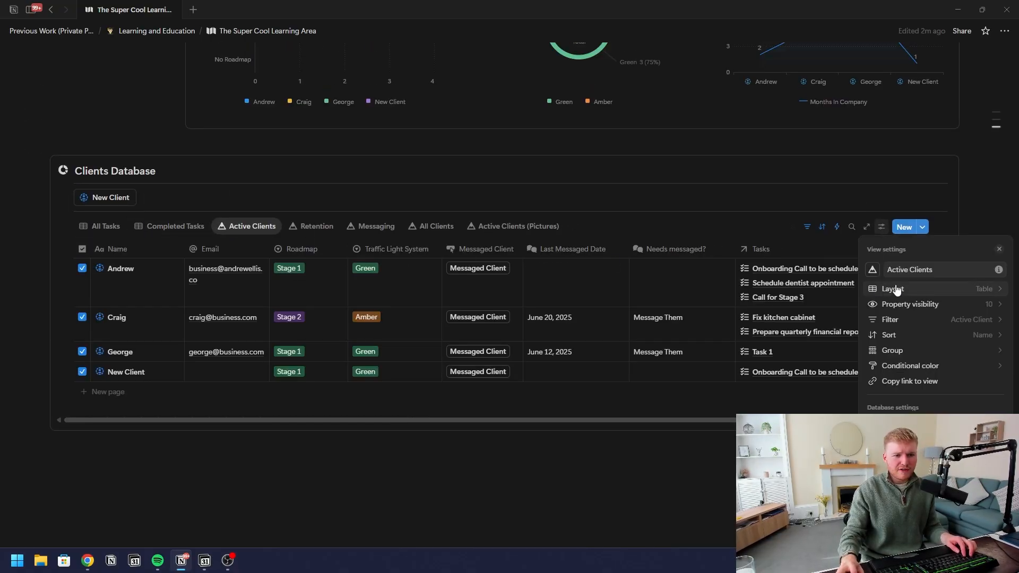
left_click(931, 287)
left_click(917, 279)
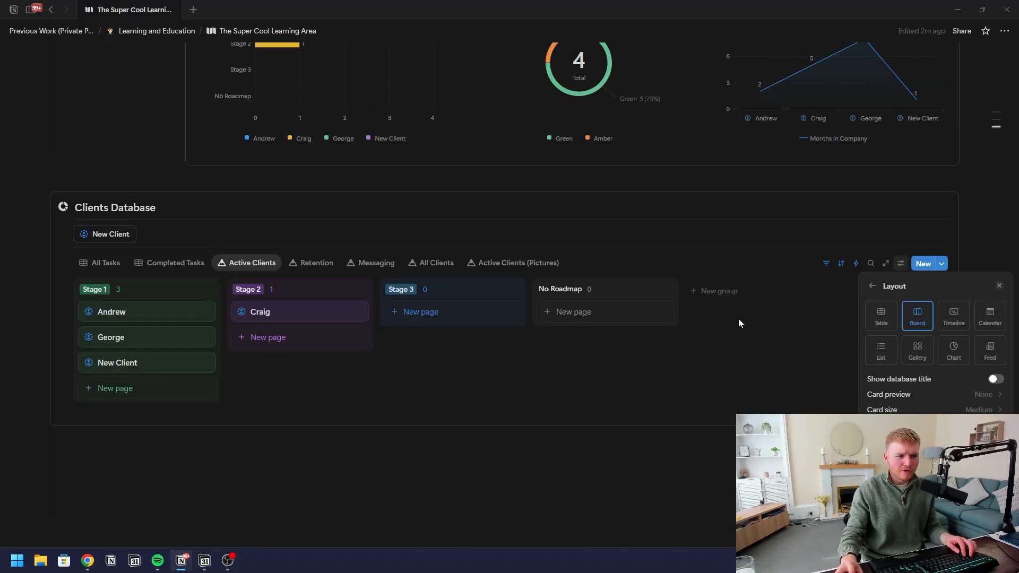
left_click(309, 470)
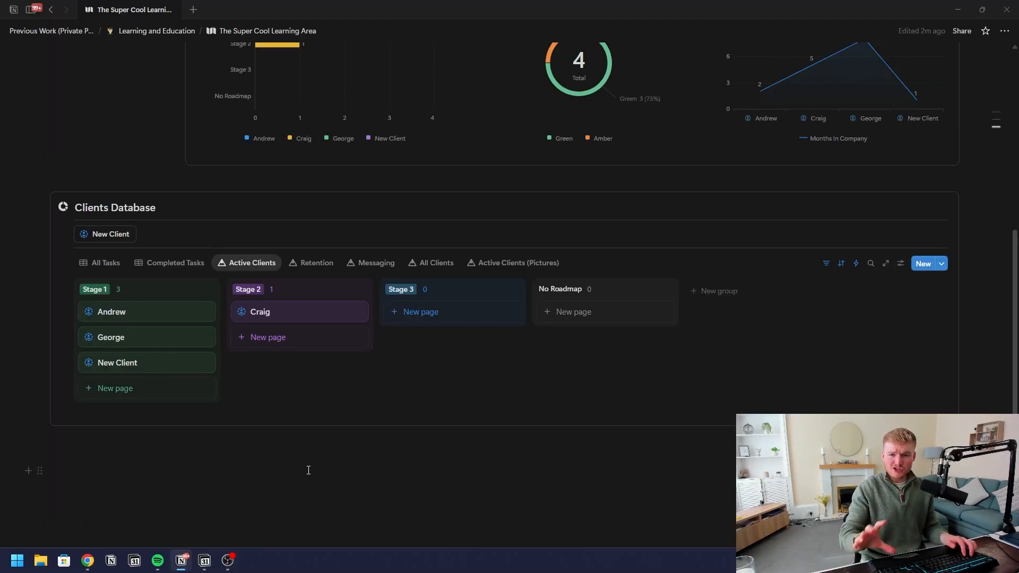
left_click(116, 271)
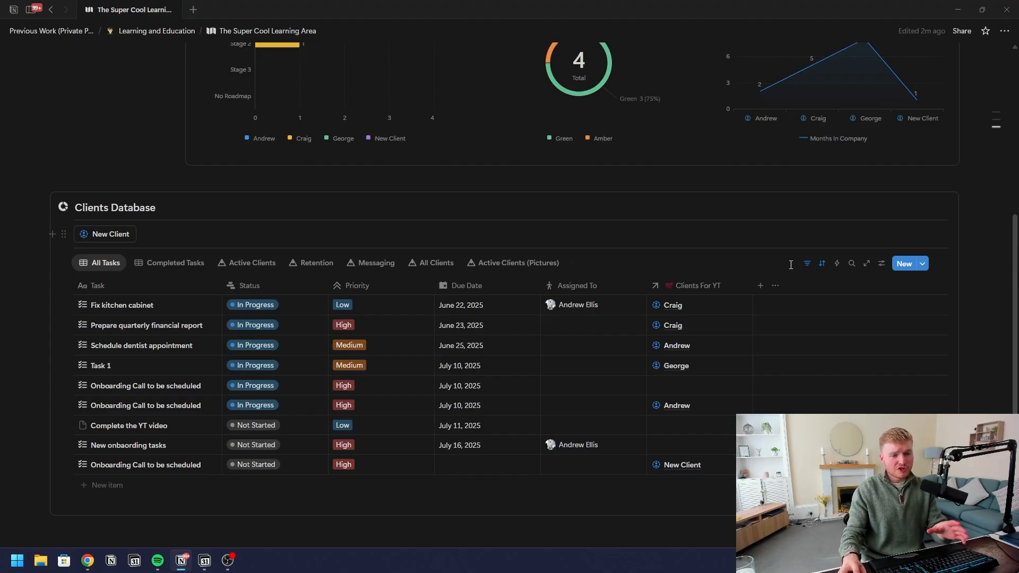
left_click(882, 264)
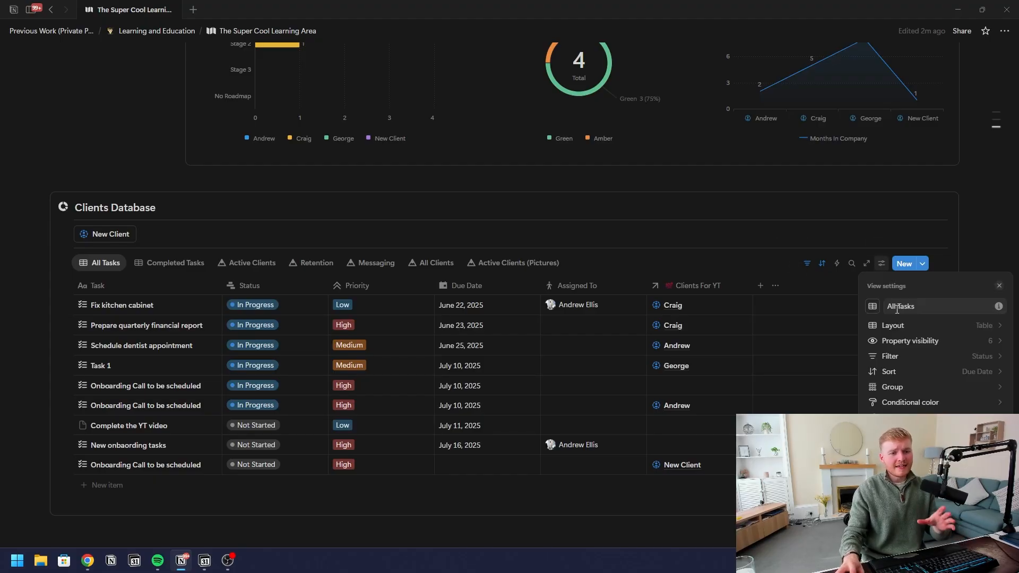
Add a conditional color rule: Assigned To contains the main team member turns rows green
left_click(932, 402)
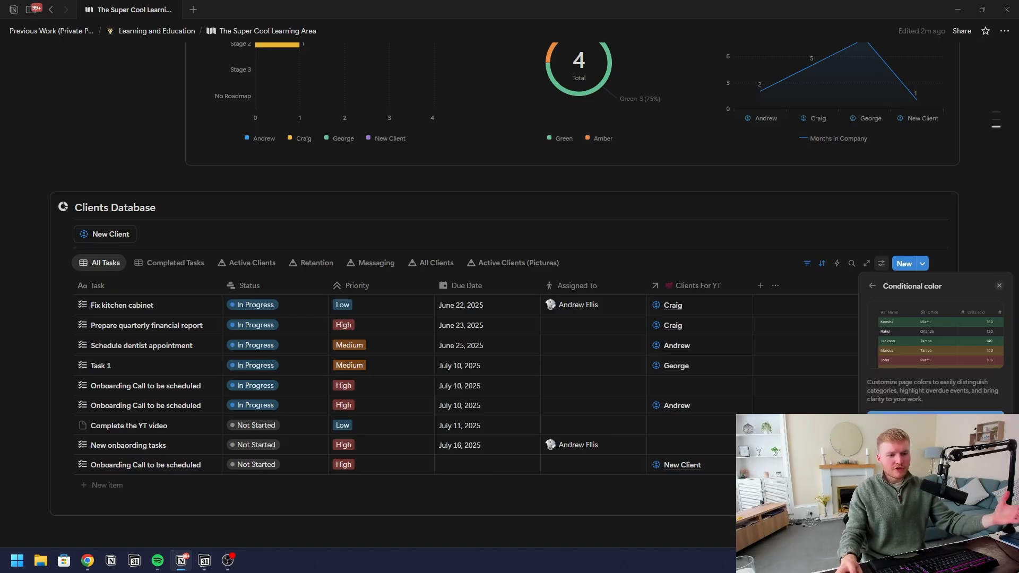
left_click(903, 420)
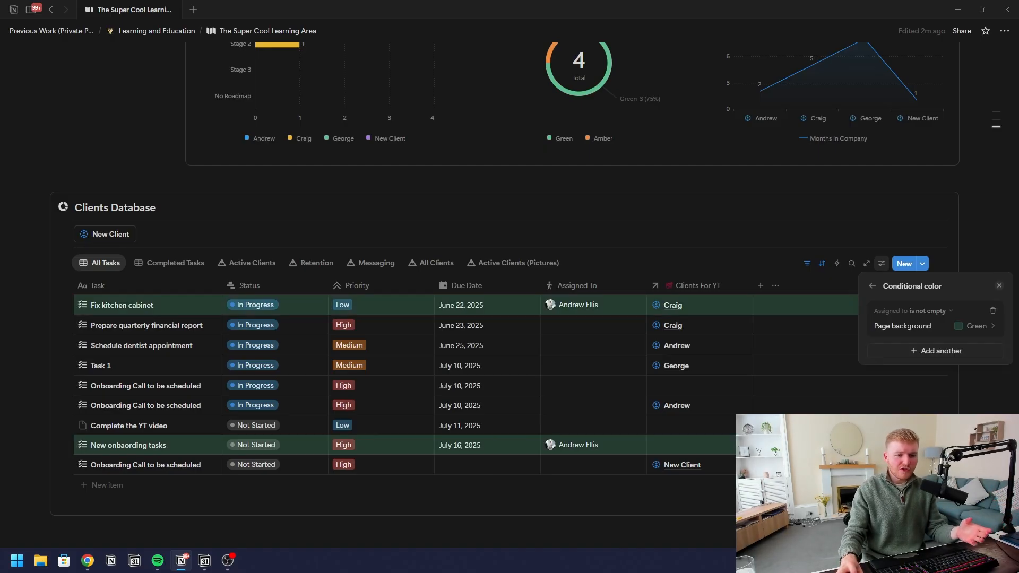
left_click(922, 311)
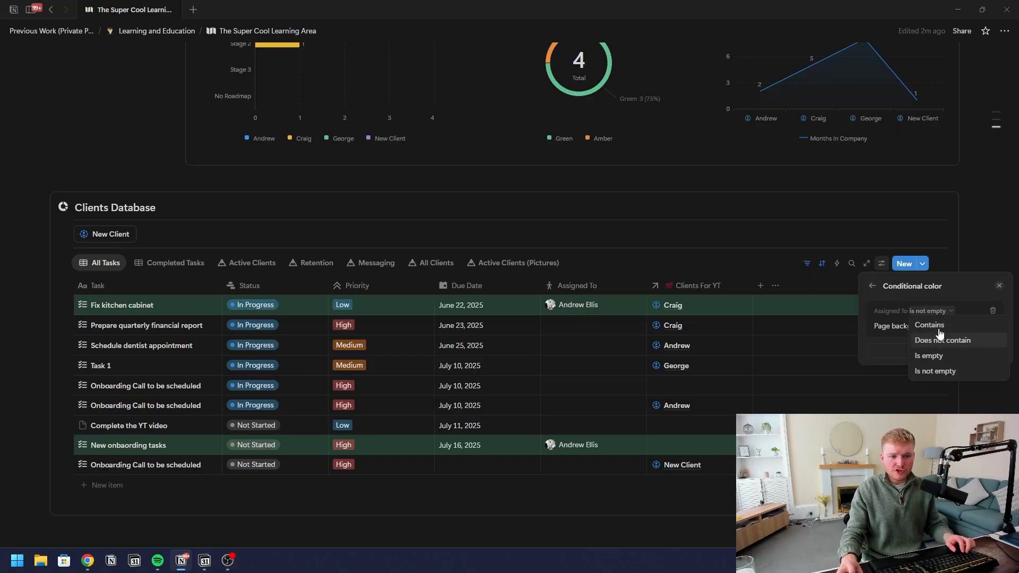
left_click(918, 322)
left_click(915, 335)
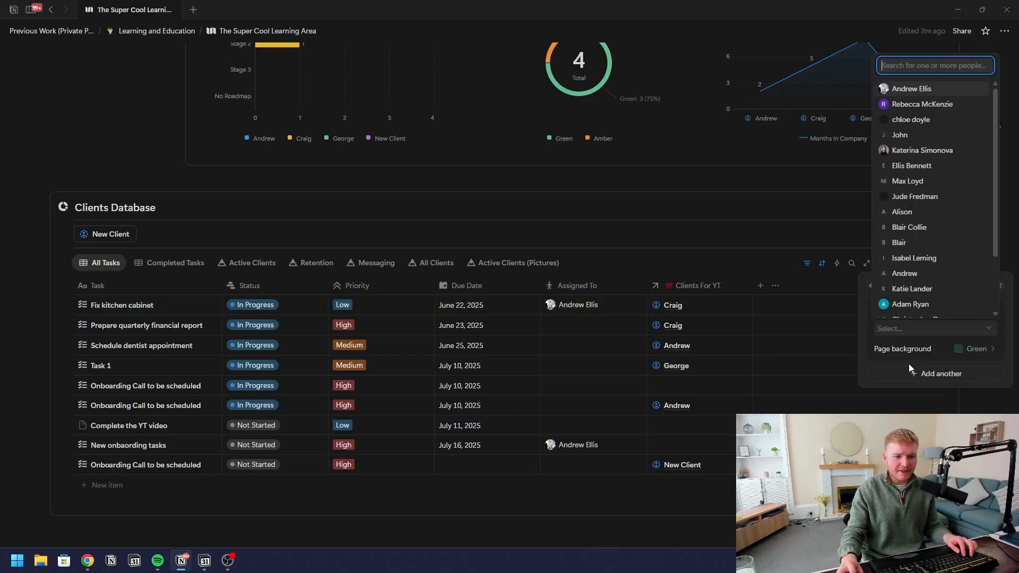
left_click(912, 91)
left_click(862, 352)
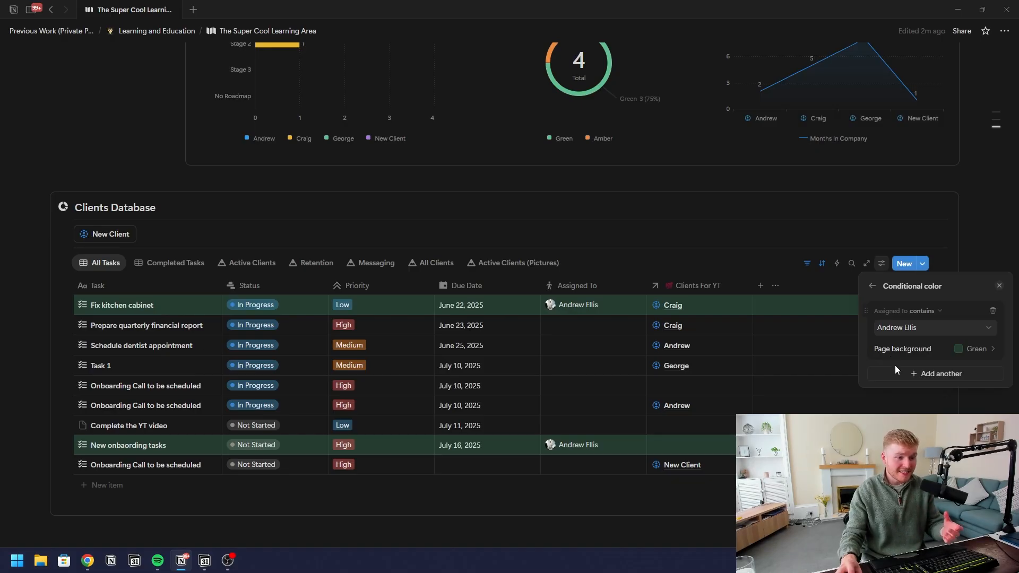
Assign a second person to the financial report task
left_click(566, 321)
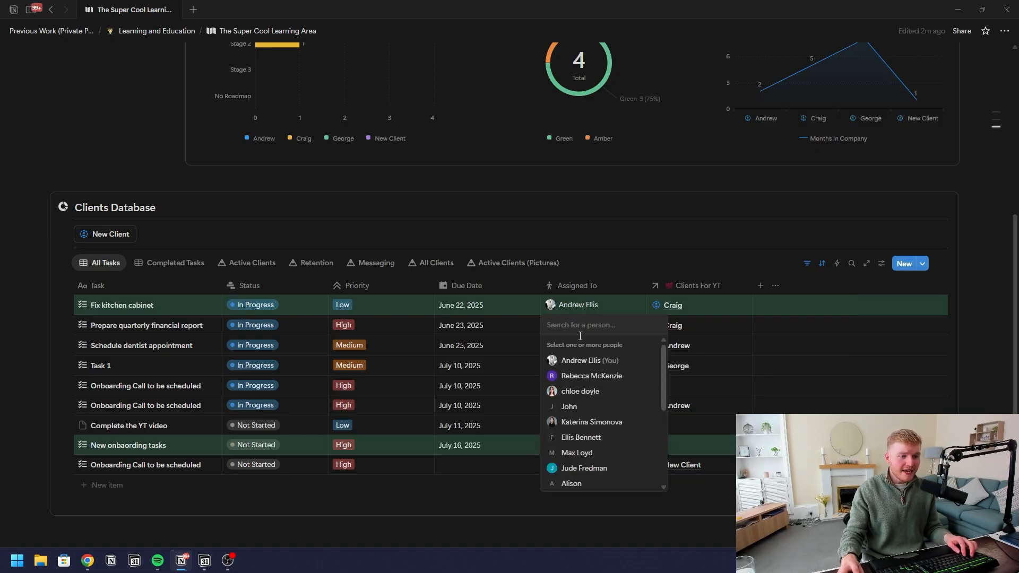
left_click(583, 407)
key("Escape")
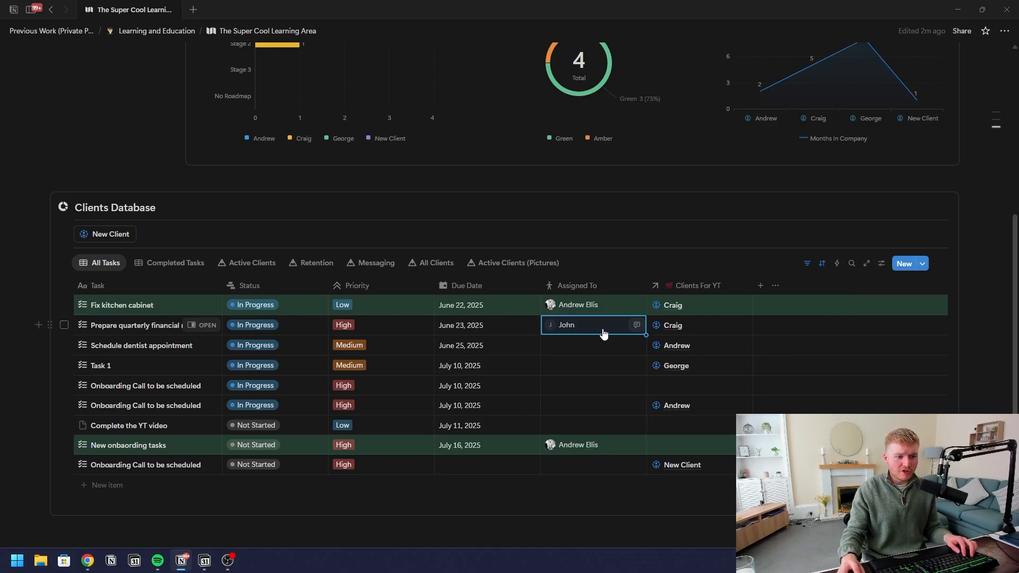
Add a second Assigned To colour rule for the second person in blue
left_click(882, 264)
left_click(910, 403)
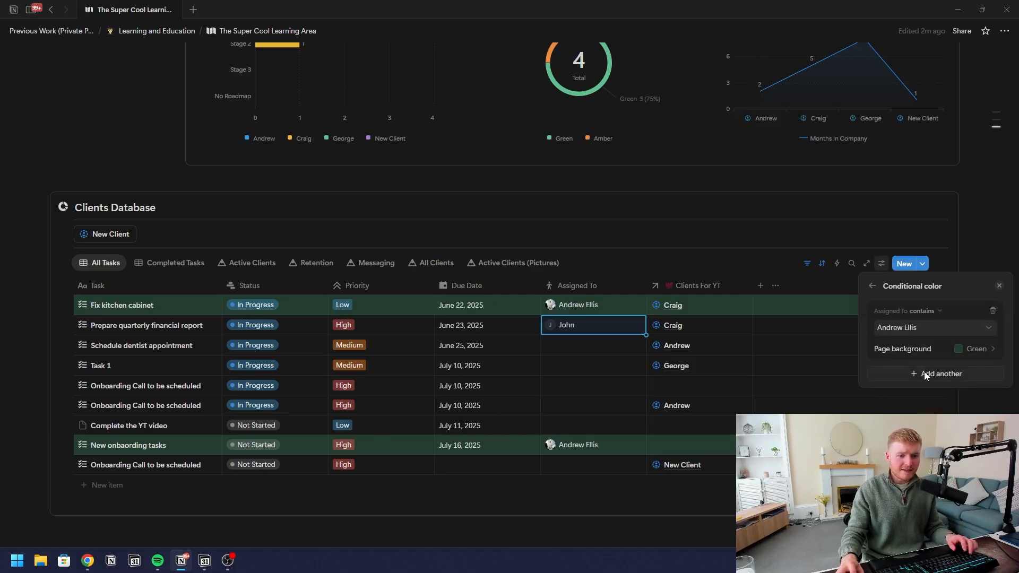
left_click(942, 374)
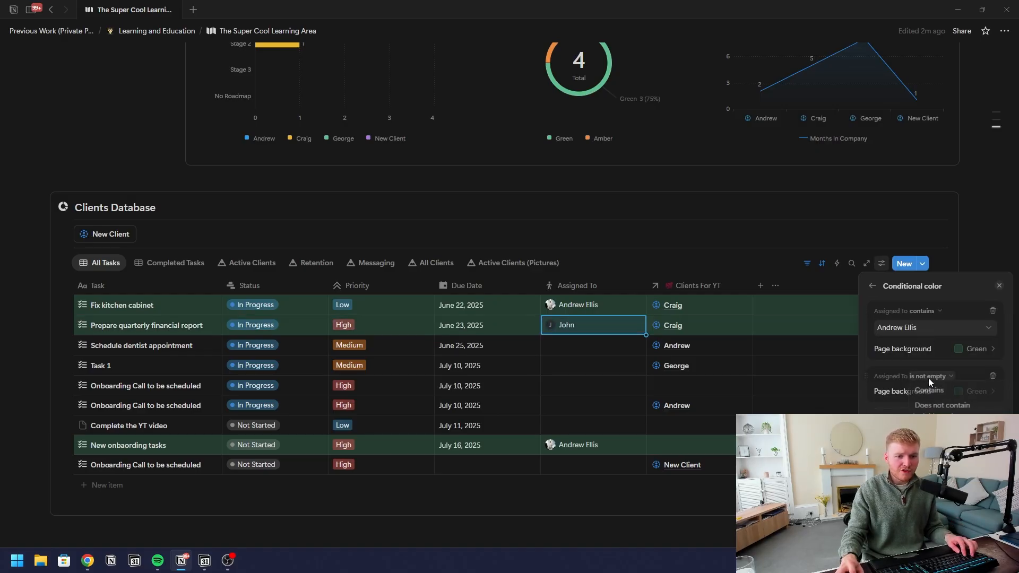
left_click(928, 392)
left_click(926, 398)
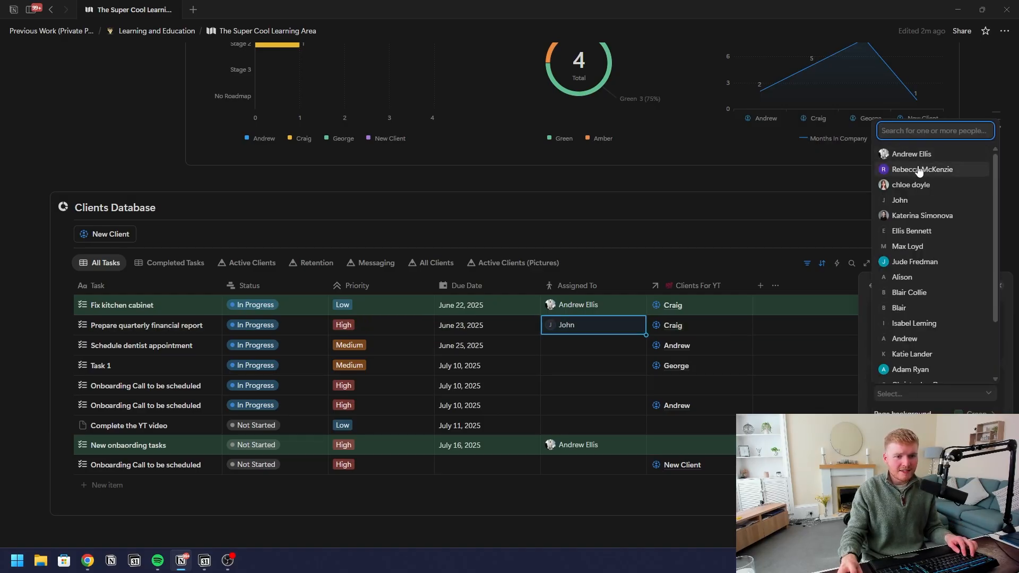
left_click(903, 202)
key("Escape")
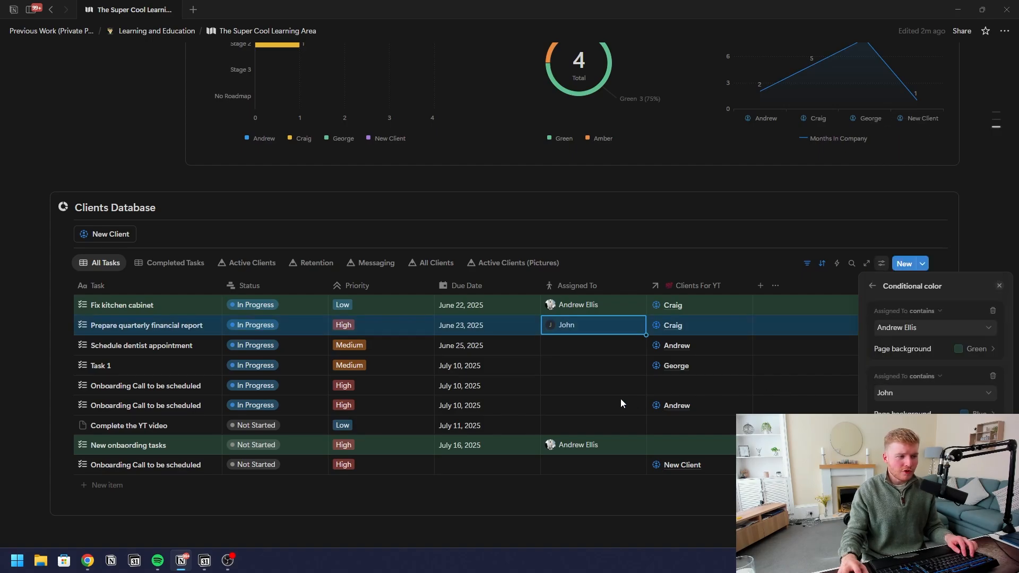
key("Escape")
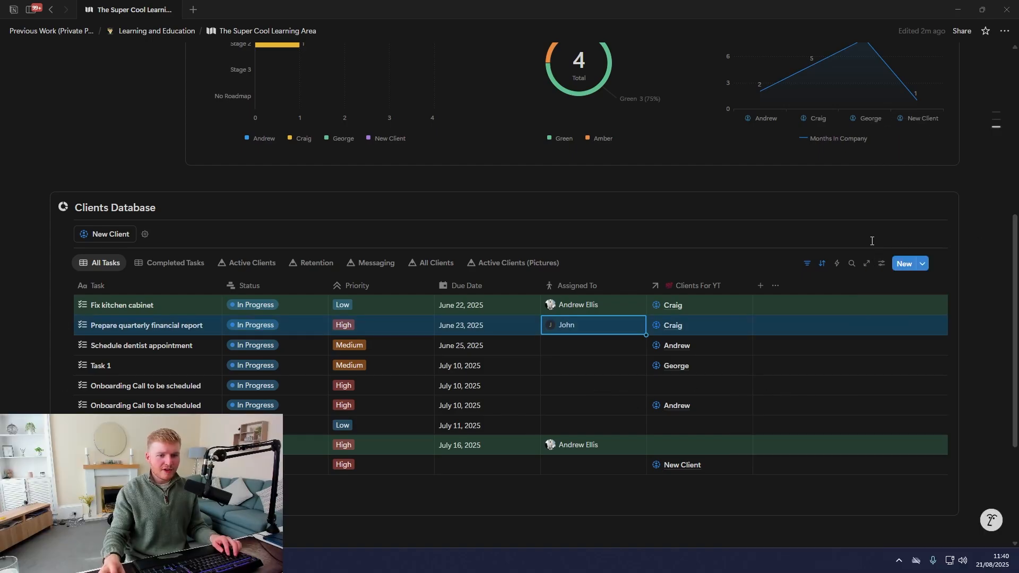
Unassign the second person from the financial report task
left_click(882, 264)
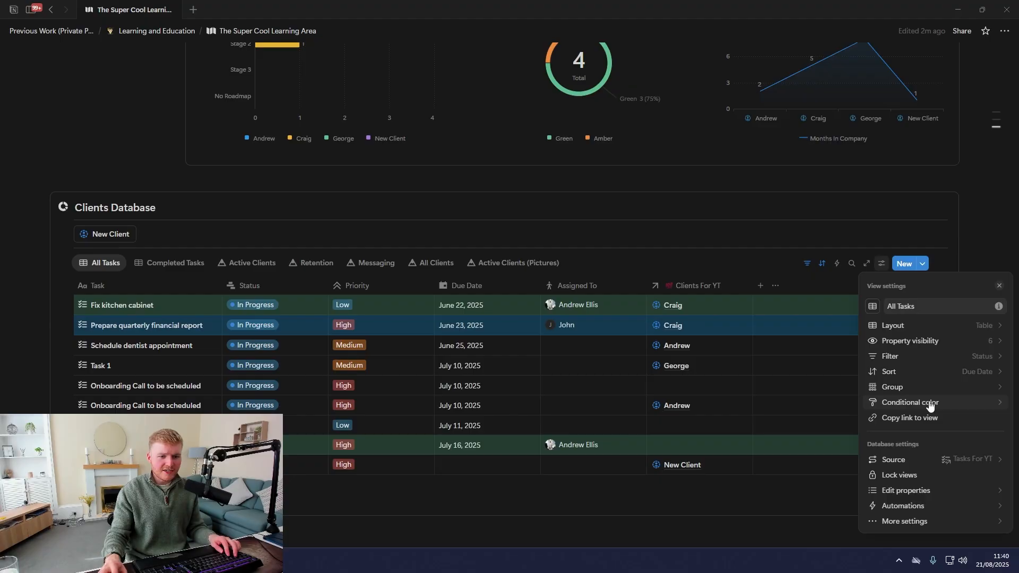
left_click(927, 402)
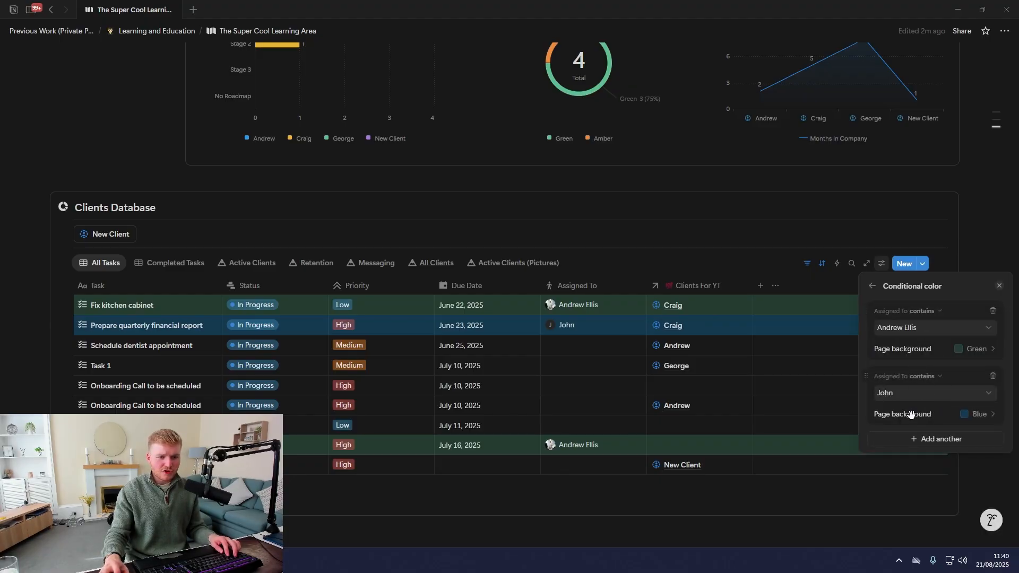
left_click(607, 328)
left_click(597, 327)
left_click(583, 326)
key("Escape")
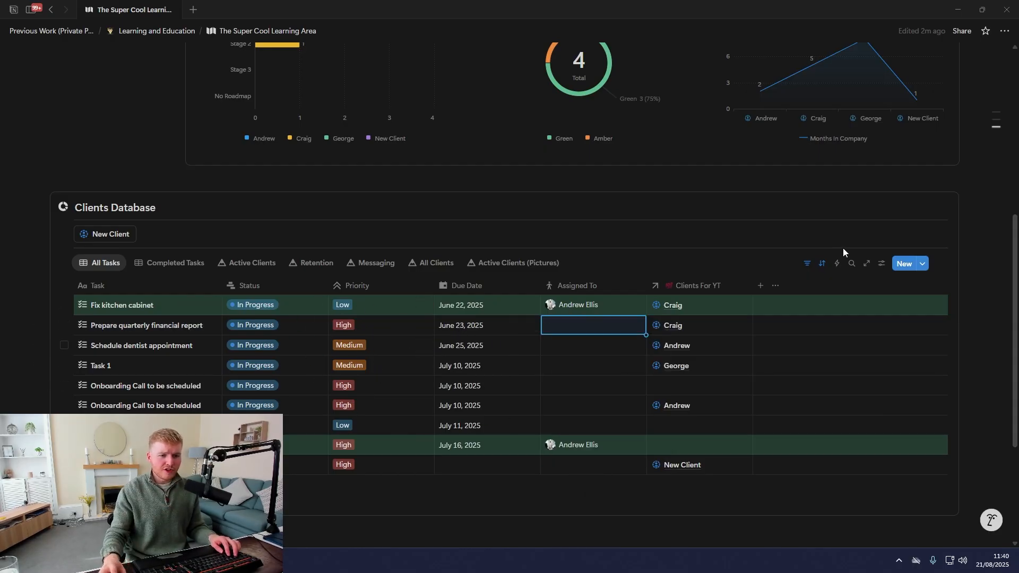
Delete the second person's blue colour rule
left_click(881, 264)
left_click(936, 404)
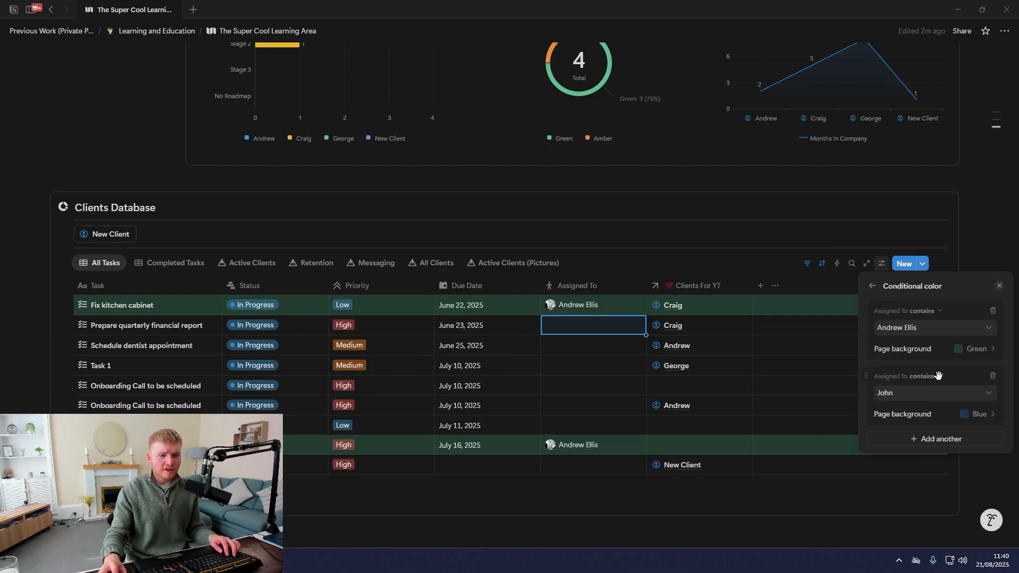
left_click(993, 379)
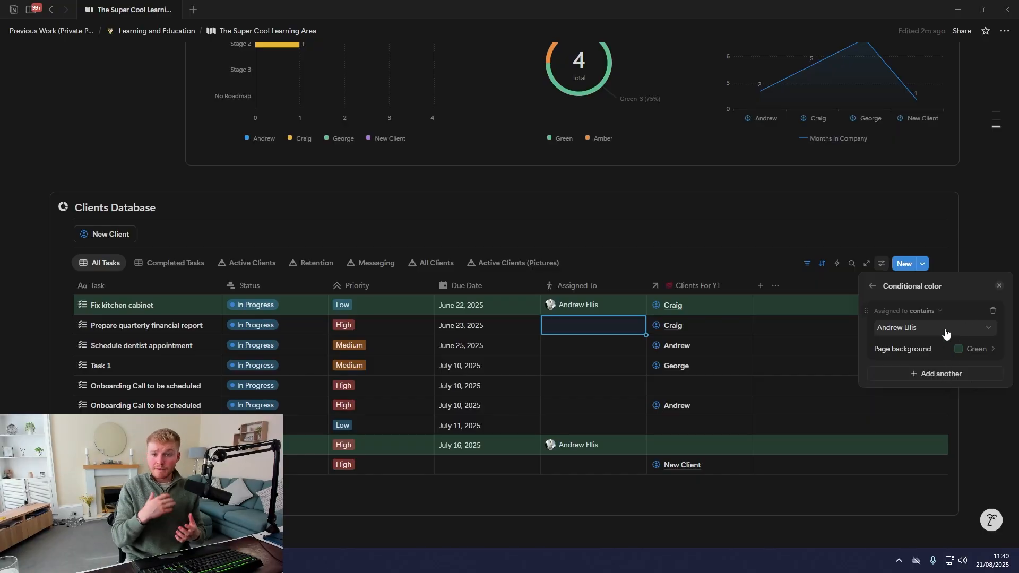
Delete the Assigned To colour rule from Conditional color
left_click(929, 313)
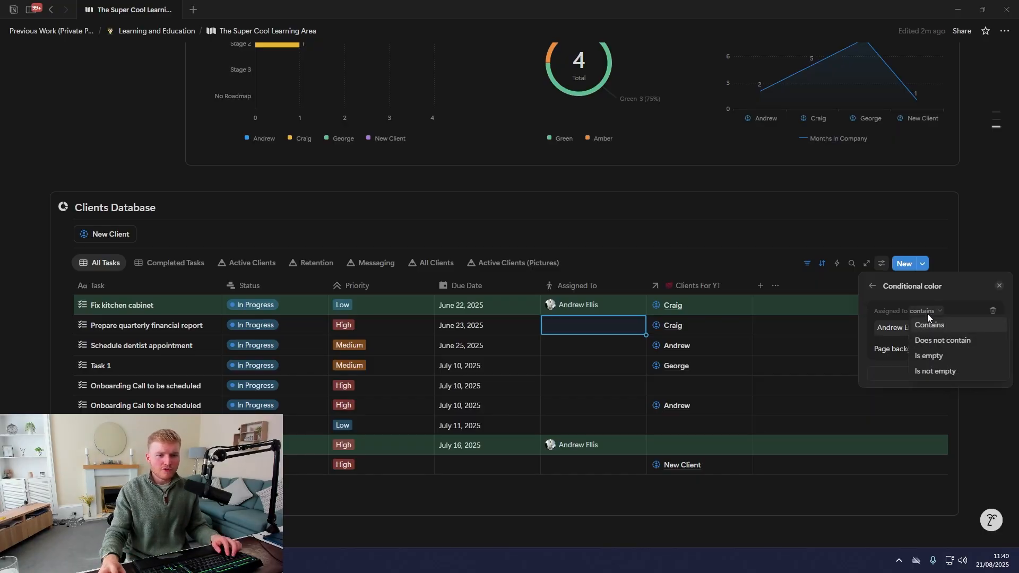
left_click(875, 321)
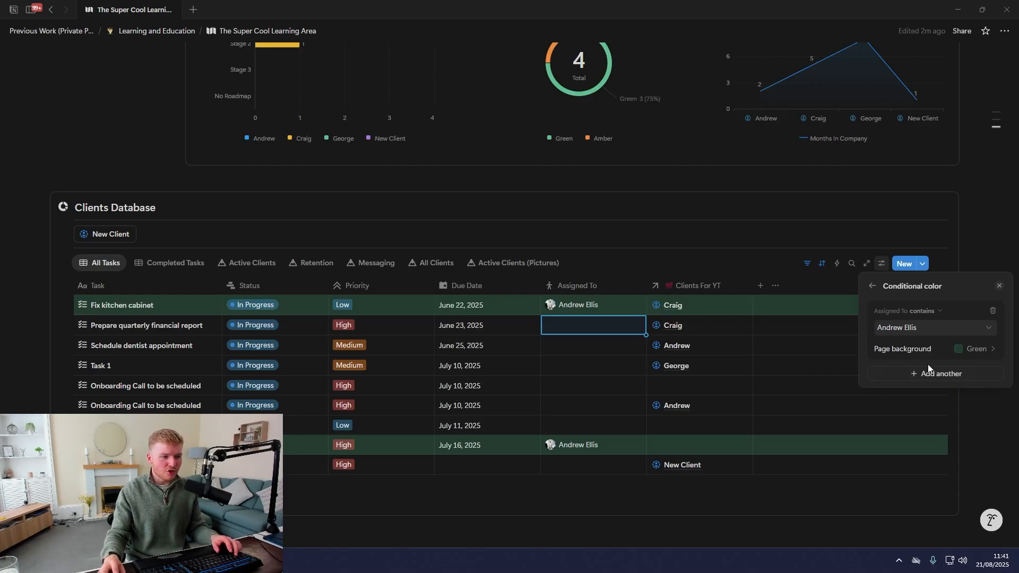
left_click(993, 311)
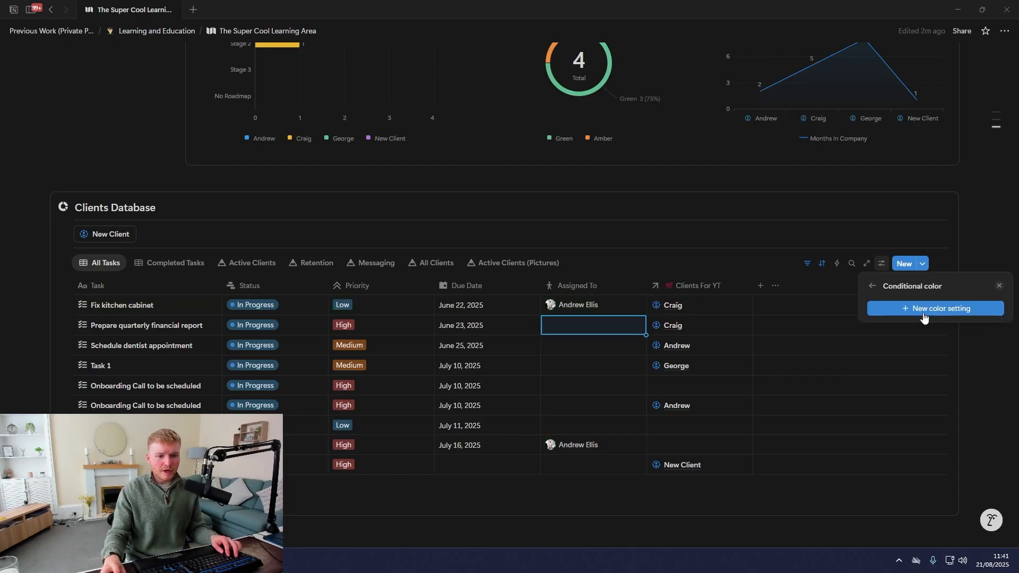
Add a Priority colour rule with Page background, tinting Low blue, Medium orange, High red
left_click(924, 318)
left_click(914, 399)
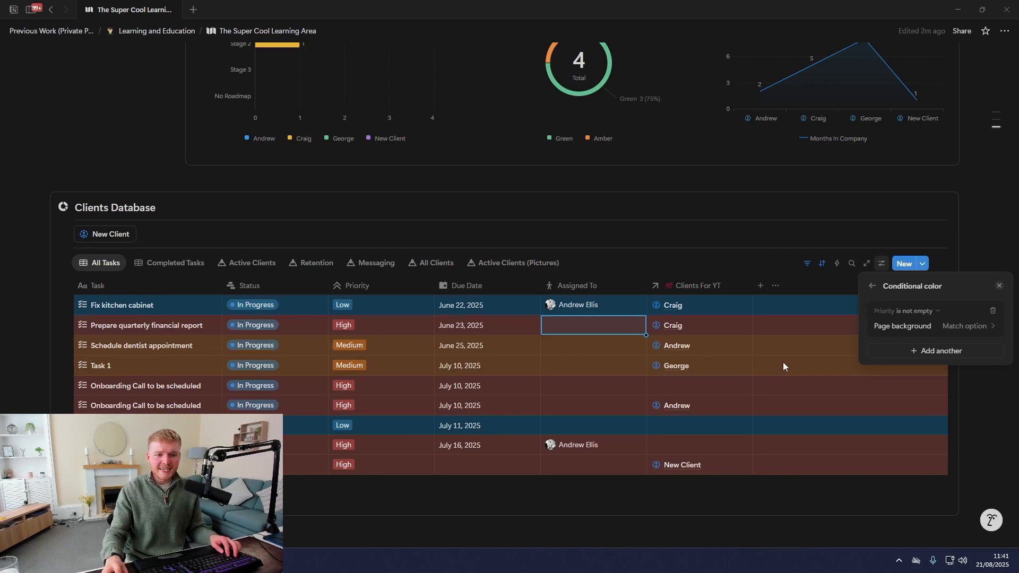
left_click(965, 328)
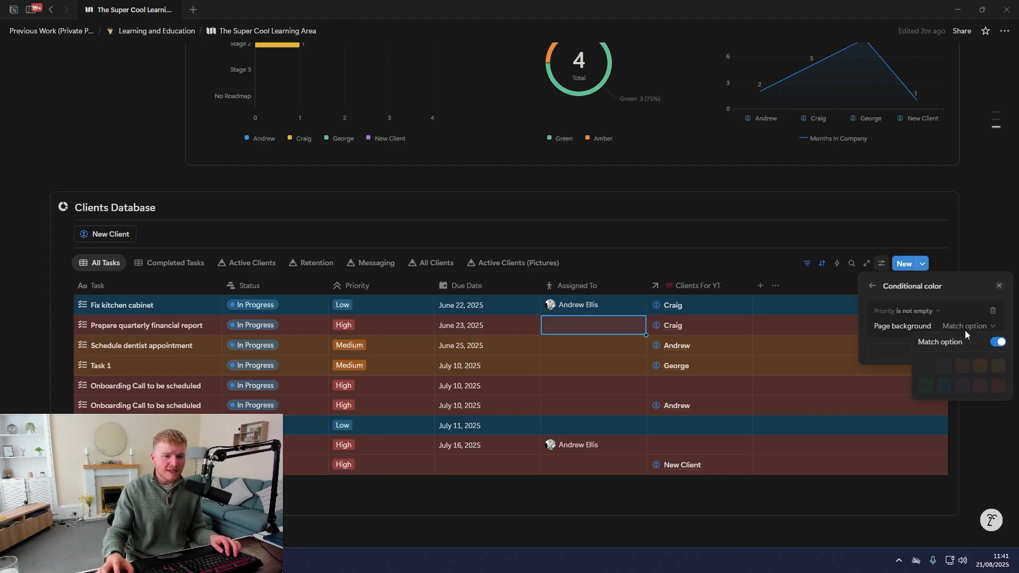
key("Escape")
left_click(932, 312)
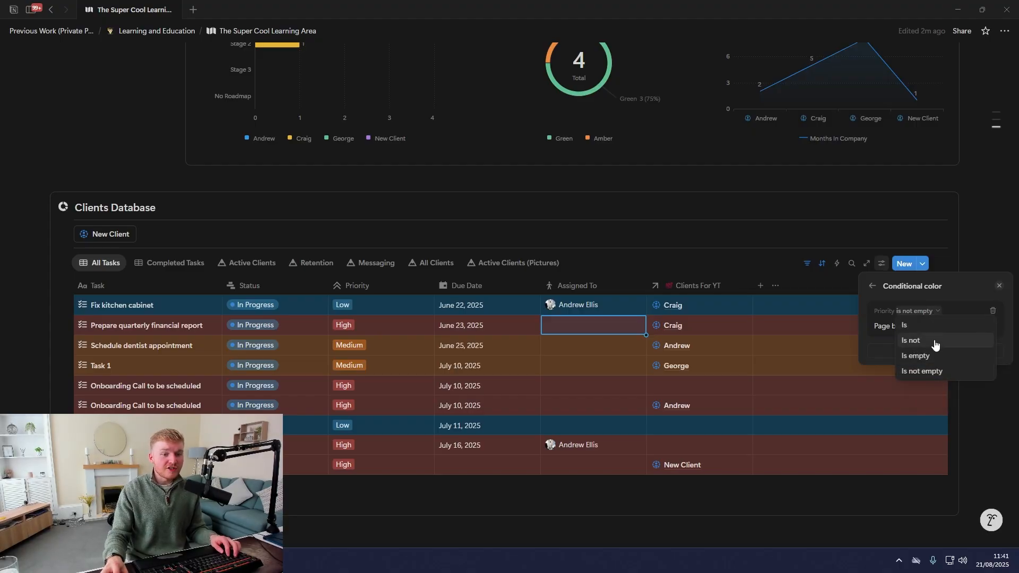
left_click(877, 333)
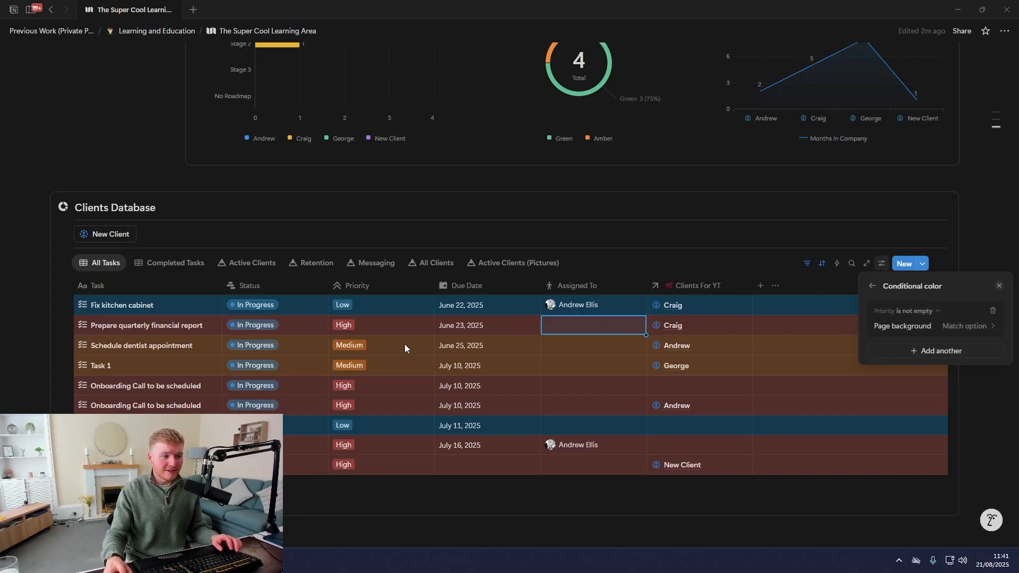
left_click(383, 508)
scroll(355, 452, "down", 1)
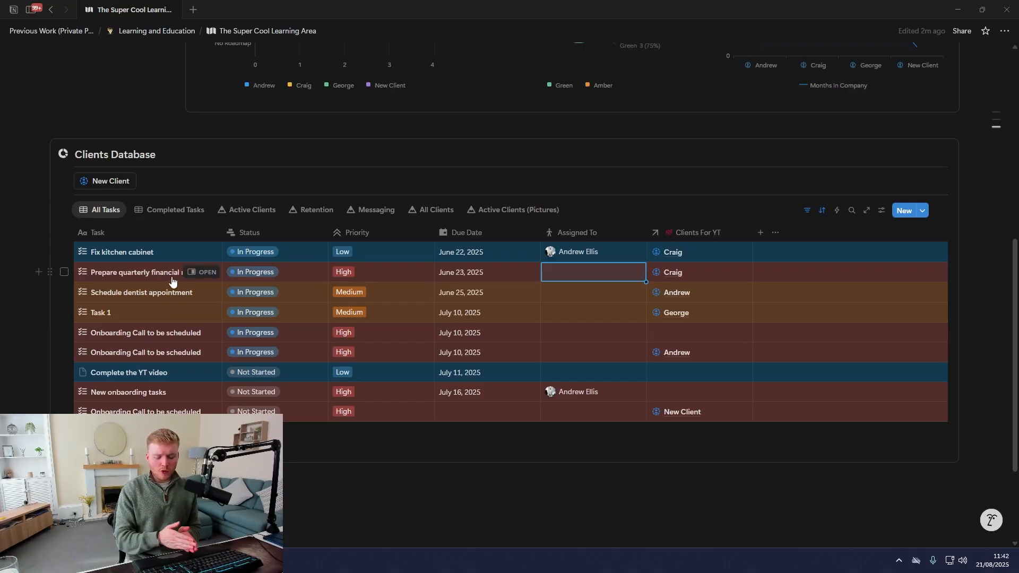
Switch from Completed Tasks to All Tasks, showing nine priority-tinted task rows
left_click(142, 210)
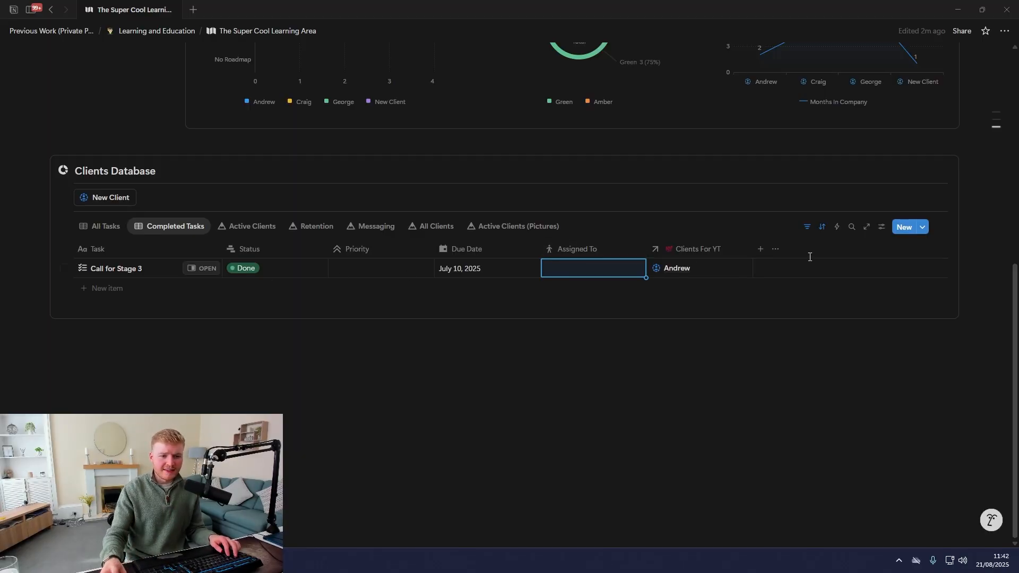
left_click(880, 228)
left_click(183, 210)
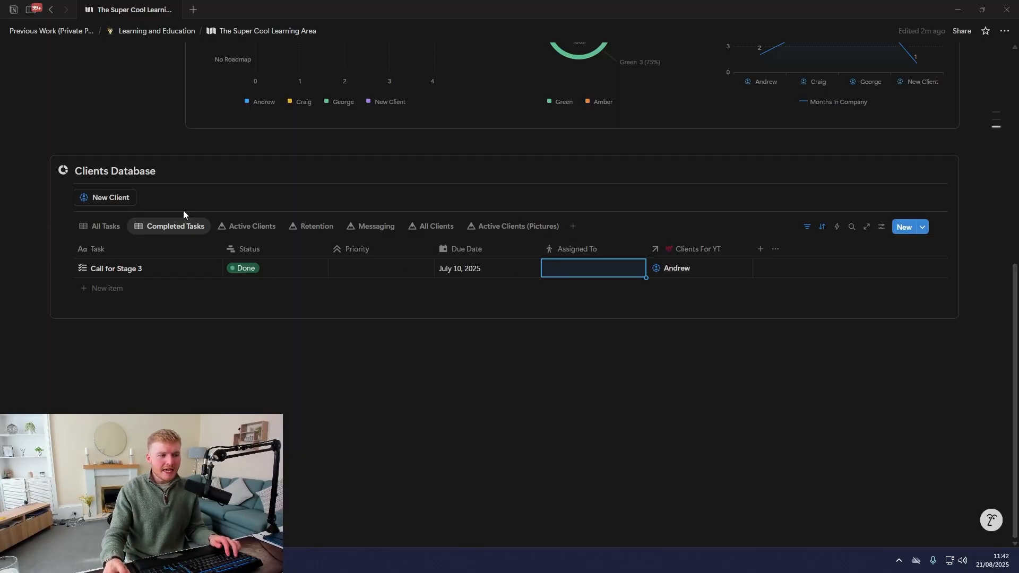
left_click(109, 228)
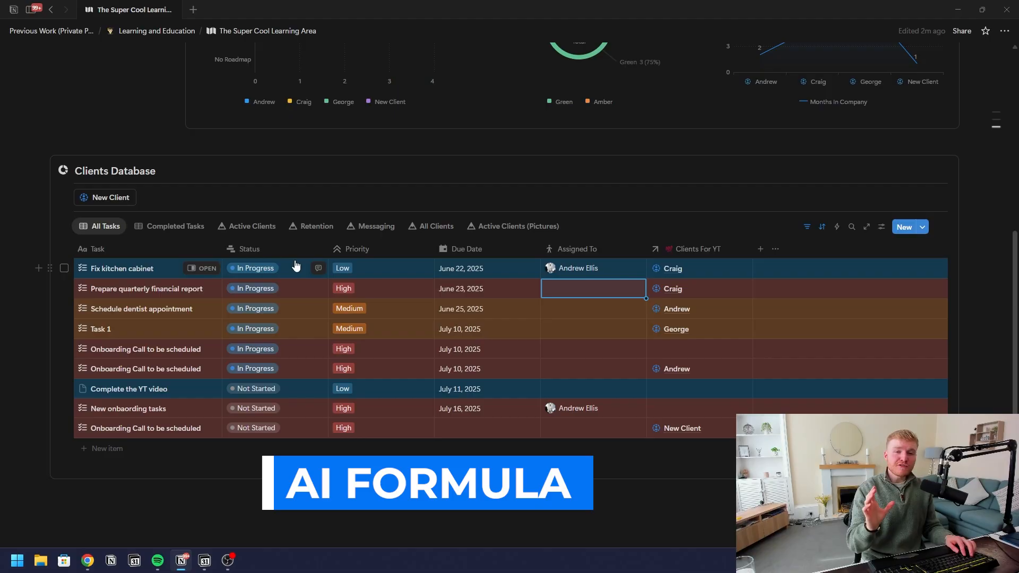
Add a Formula property to the table and open its AI prompt box in Edit formula
left_click(760, 249)
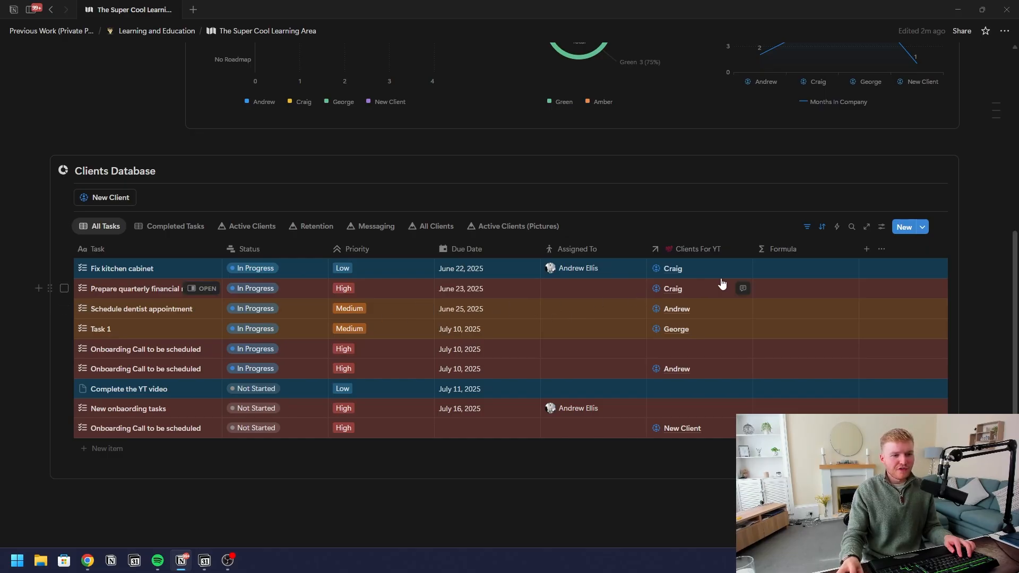
left_click(777, 270)
left_click(673, 292)
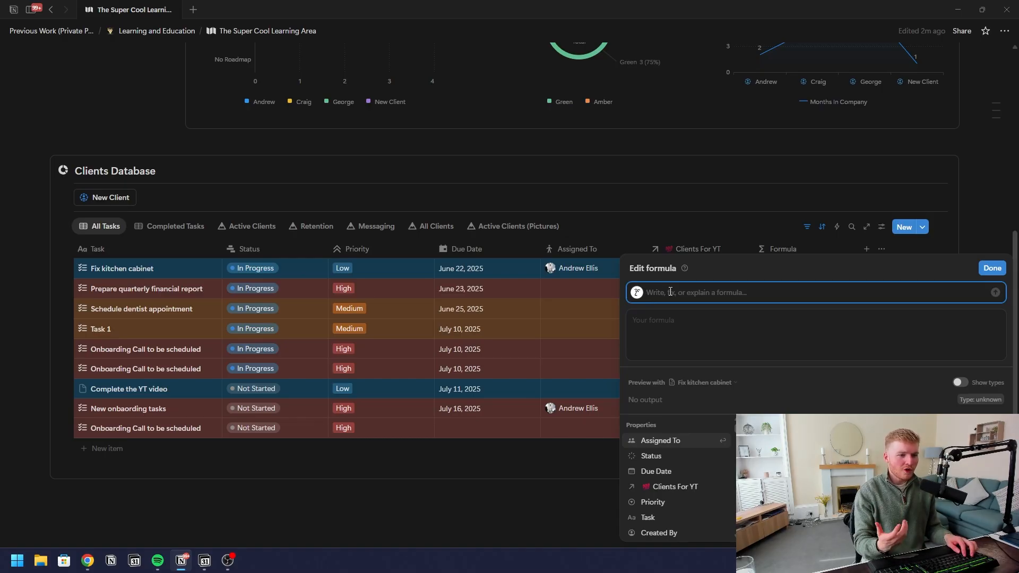
Generate the formula if(Due Date and Due Date < today(), "overdue", "") from a plain-language AI prompt
type("If du")
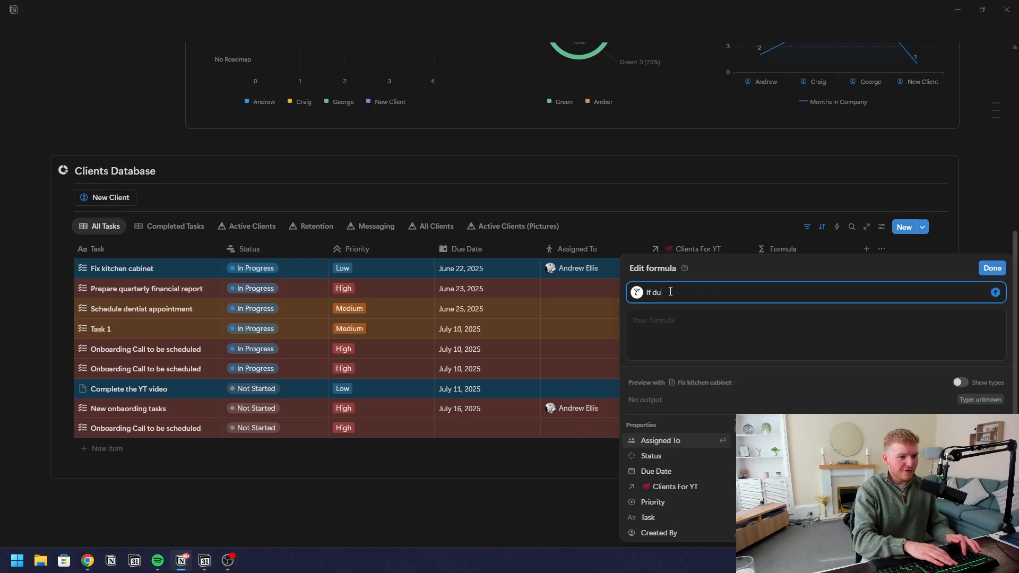
type("e date is")
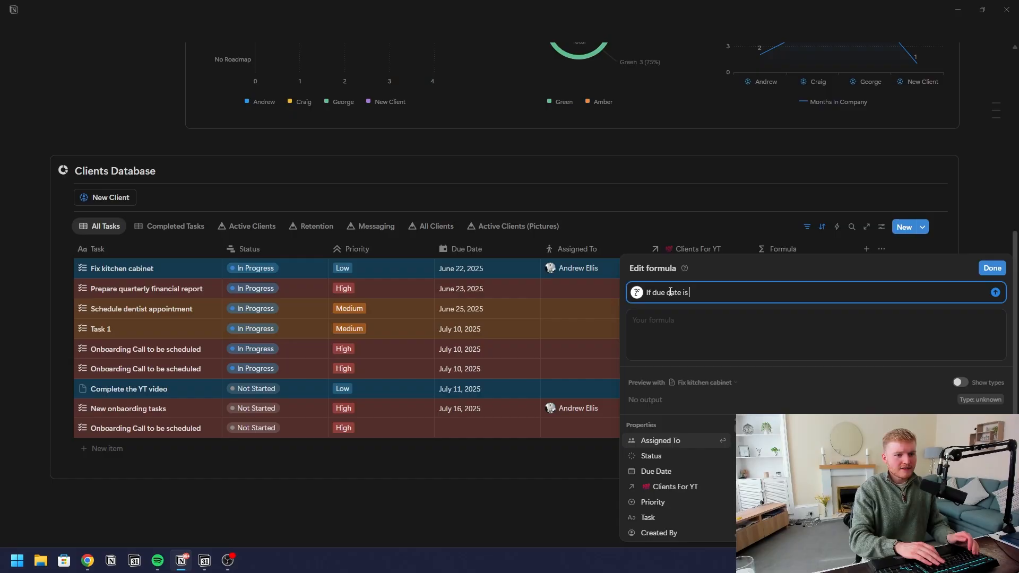
type(" before tod")
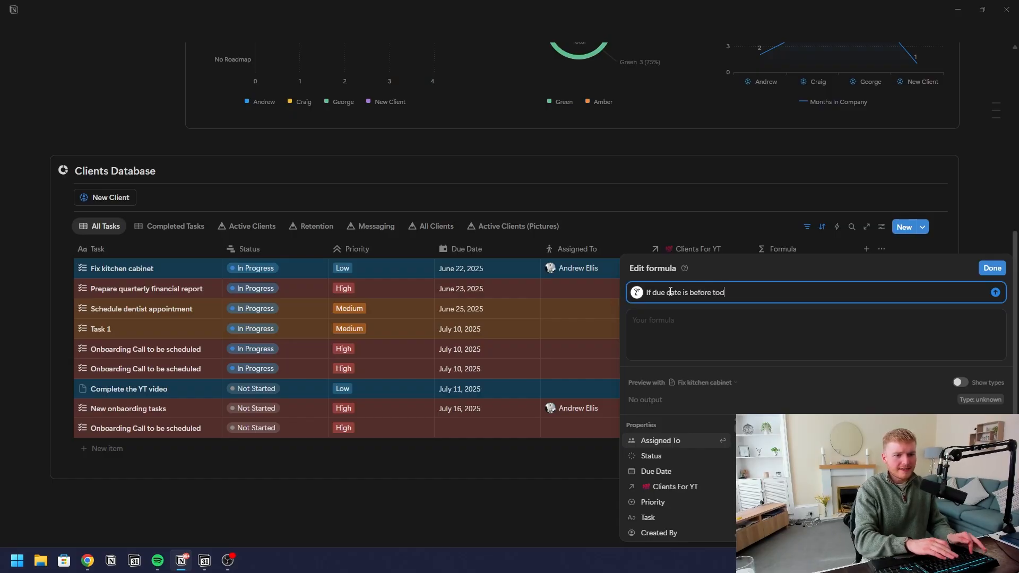
type("ay, then write ")
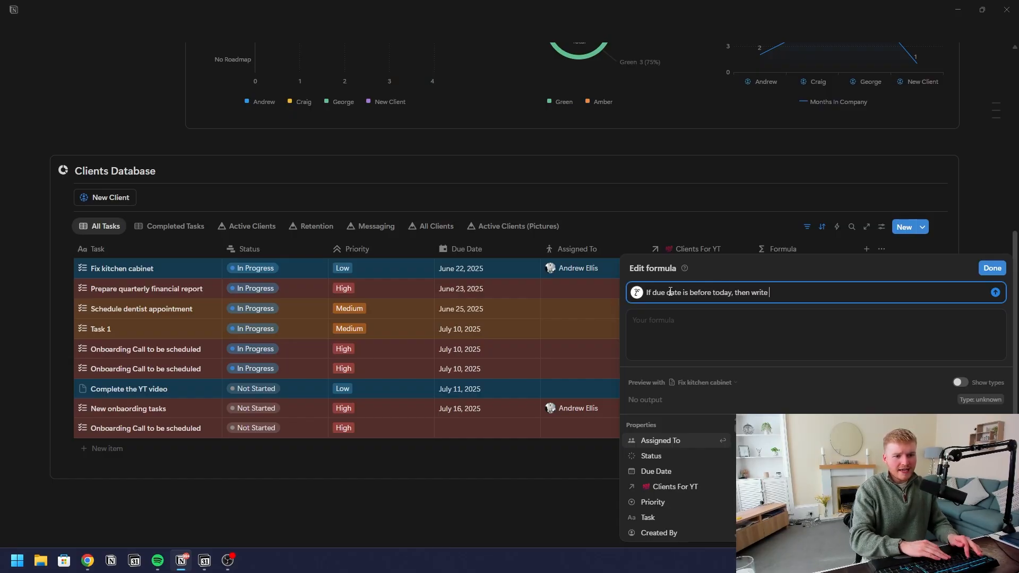
type("in the formula \"ove")
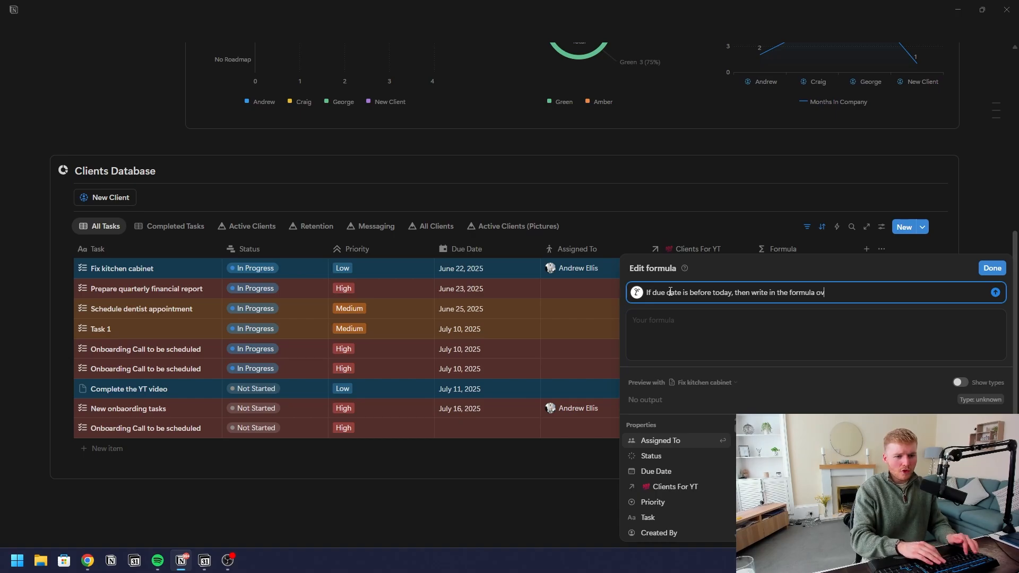
type("rdue\"")
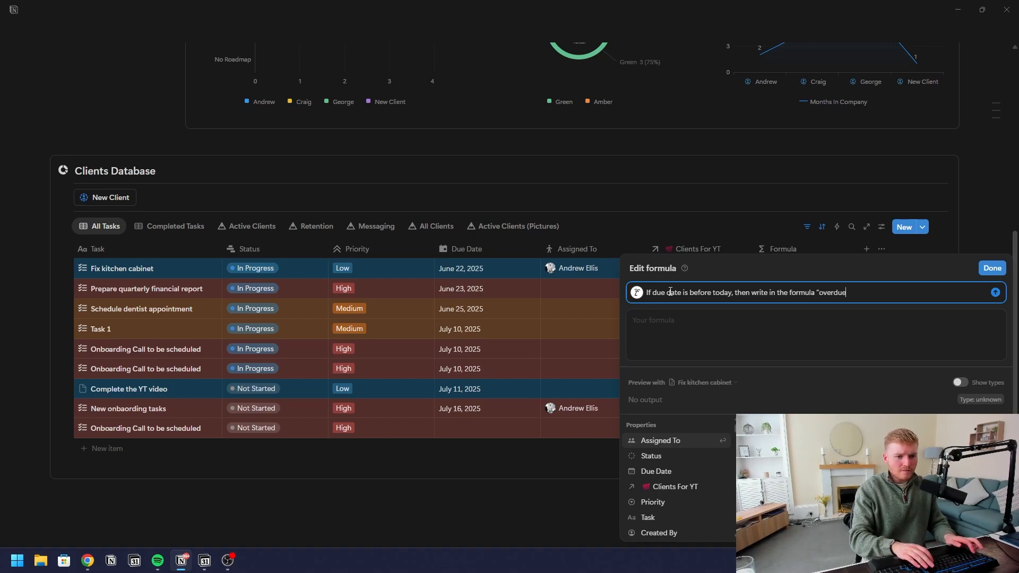
key("Return")
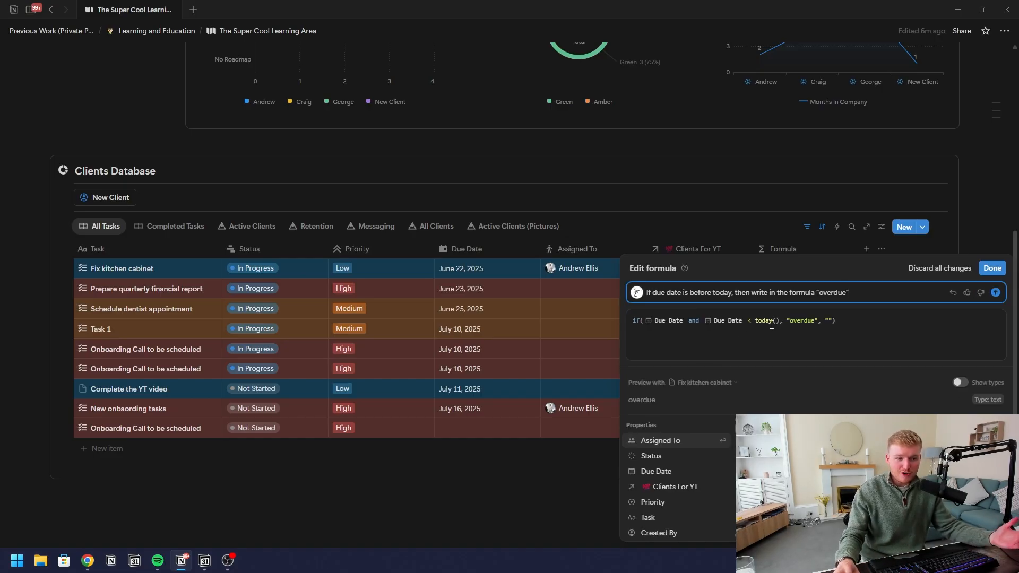
left_click(990, 268)
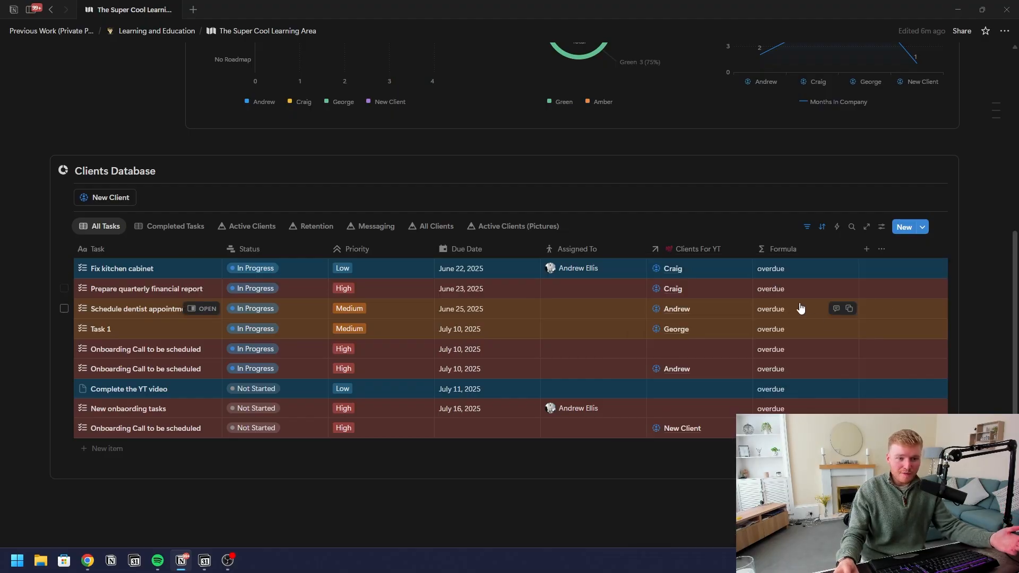
left_click(803, 271)
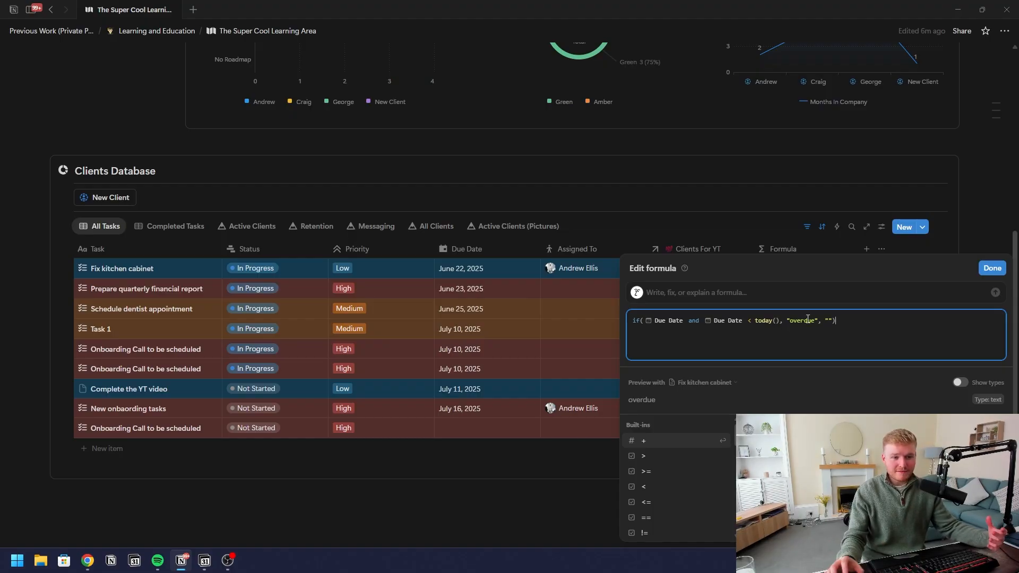
left_click(474, 271)
Set Fix kitchen cabinet's due date to August 22, 2025, then open Prepare quarterly financial report
left_click(473, 270)
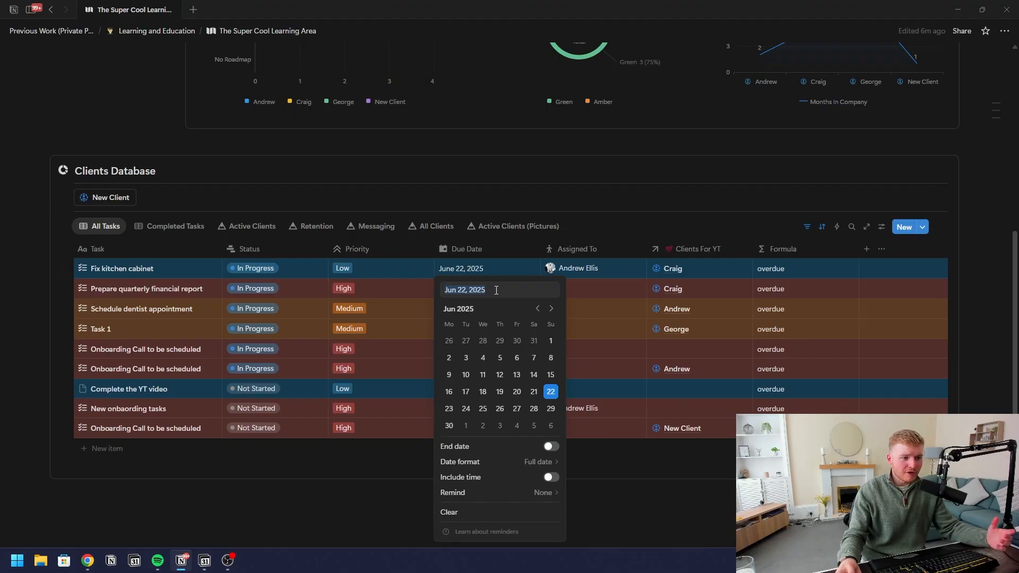
left_click(552, 309)
left_click(551, 309)
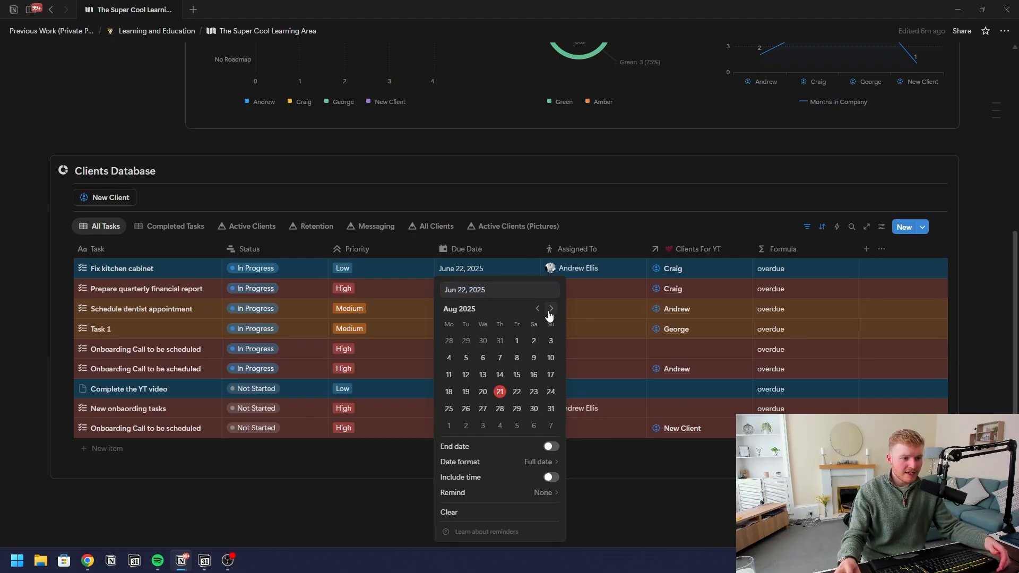
left_click(516, 392)
key("Escape")
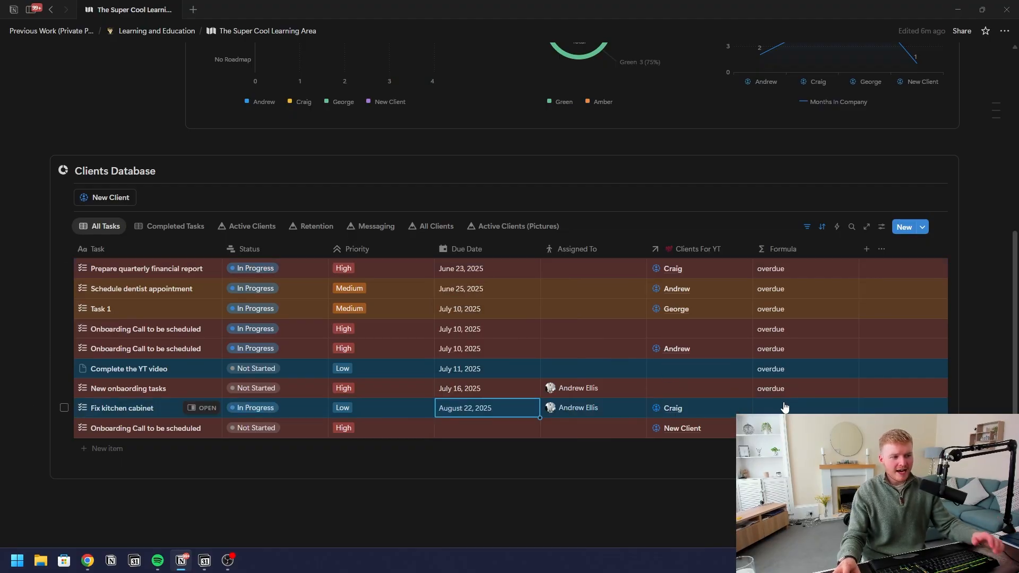
left_click(795, 271)
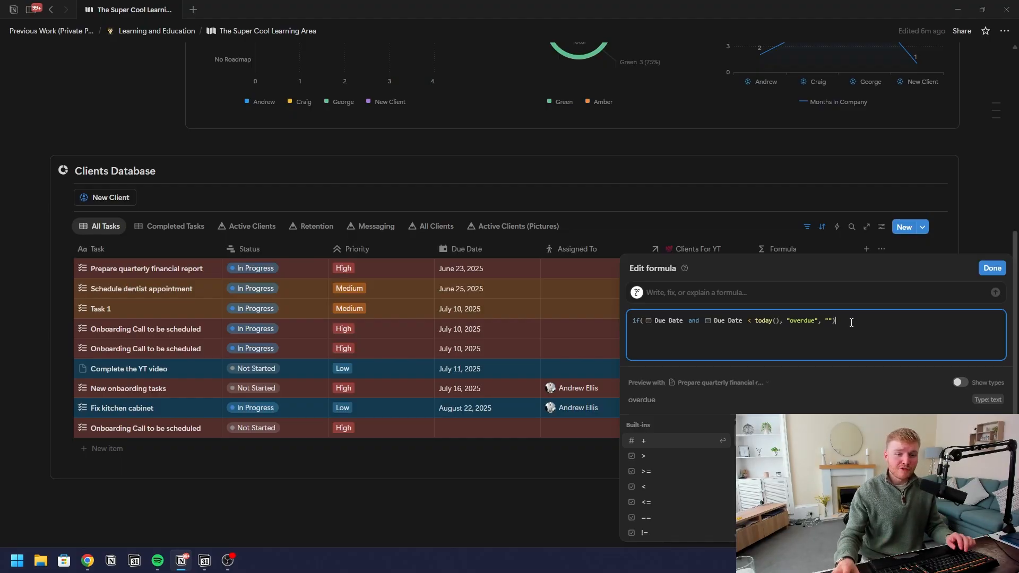
left_click(991, 269)
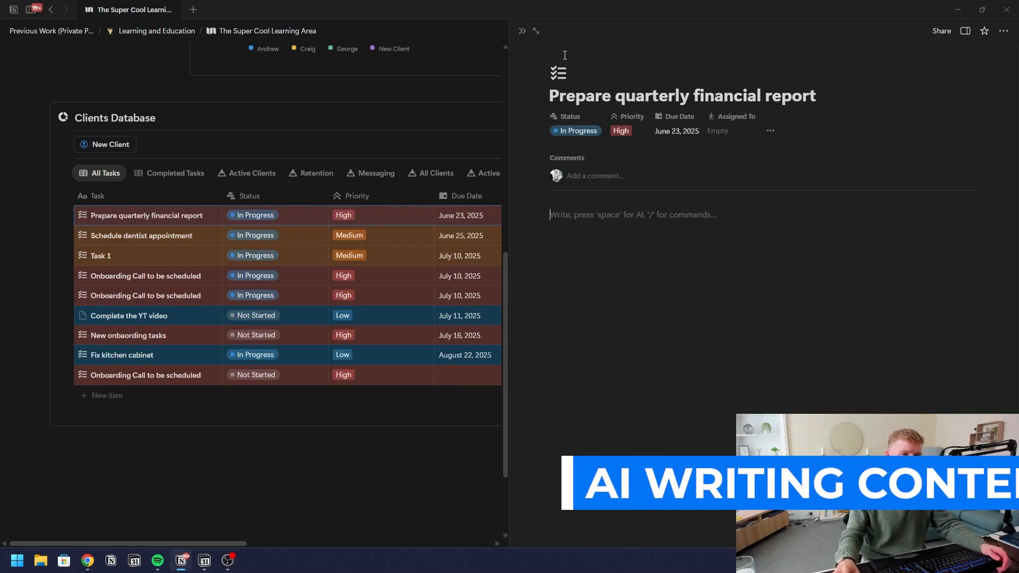
Expand Prepare quarterly financial report to a full-width page and start a new Notion AI chat with Ctrl+J
left_click(536, 31)
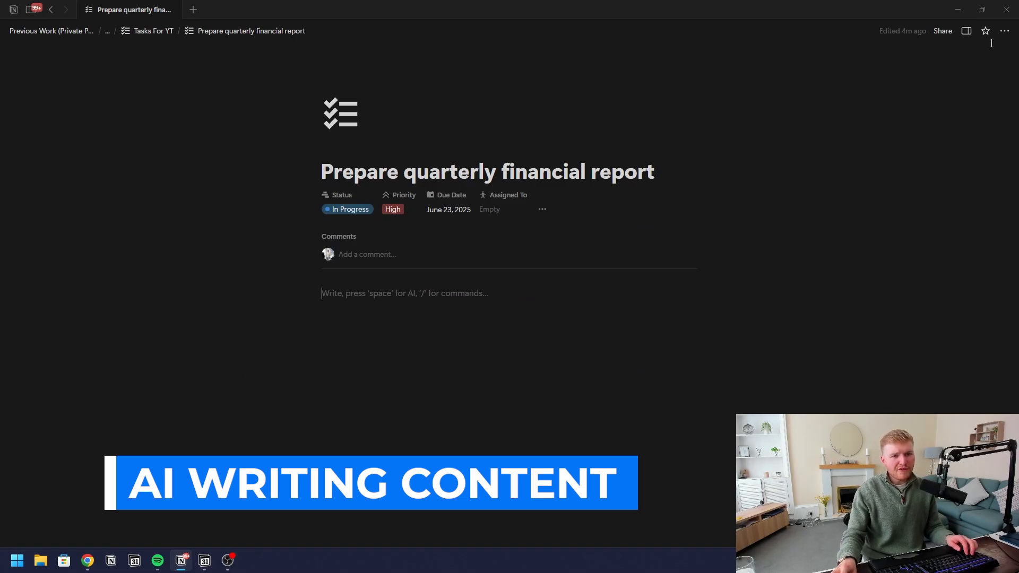
left_click(1005, 31)
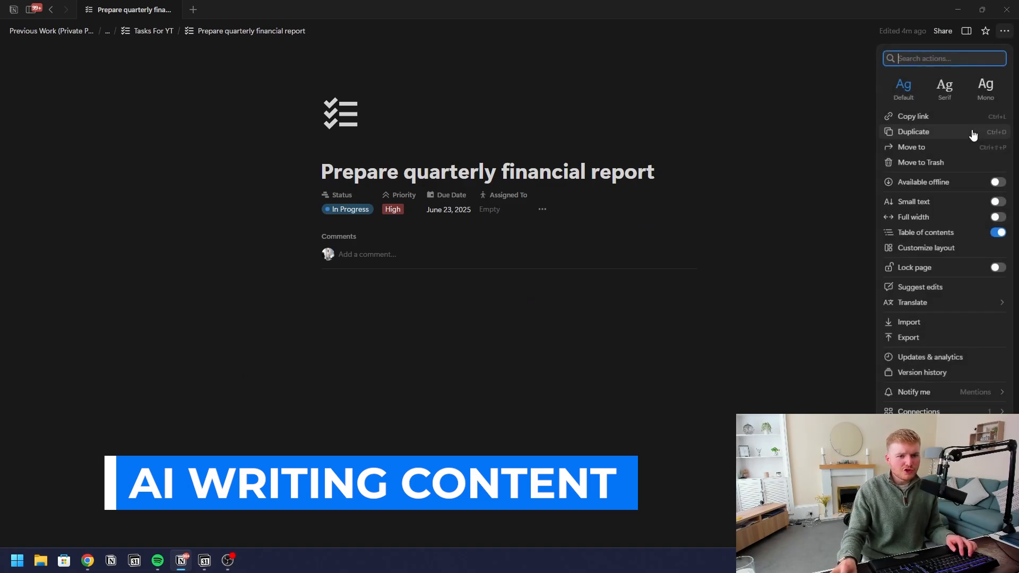
left_click(998, 217)
key("ctrl+j")
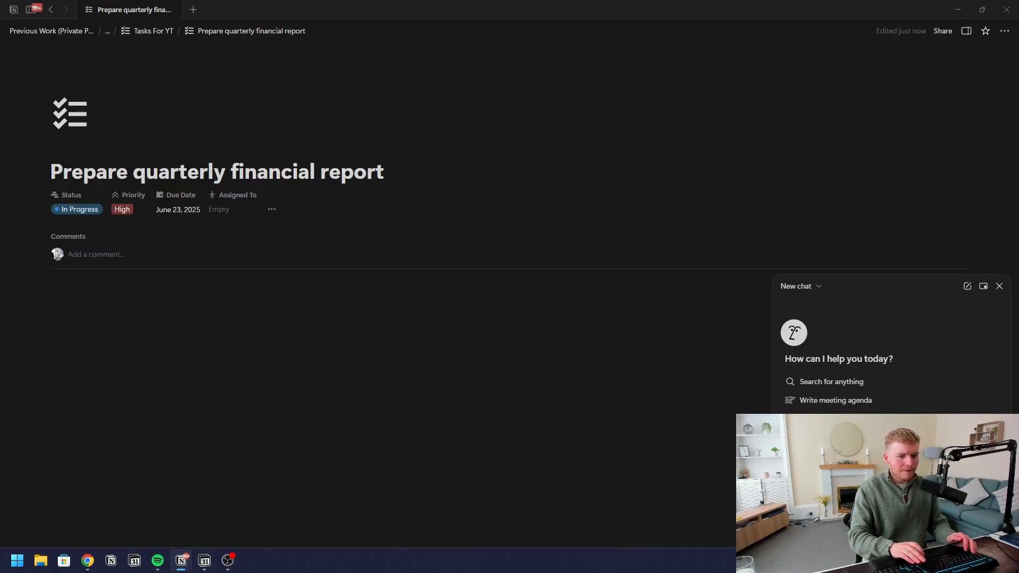
key("Return")
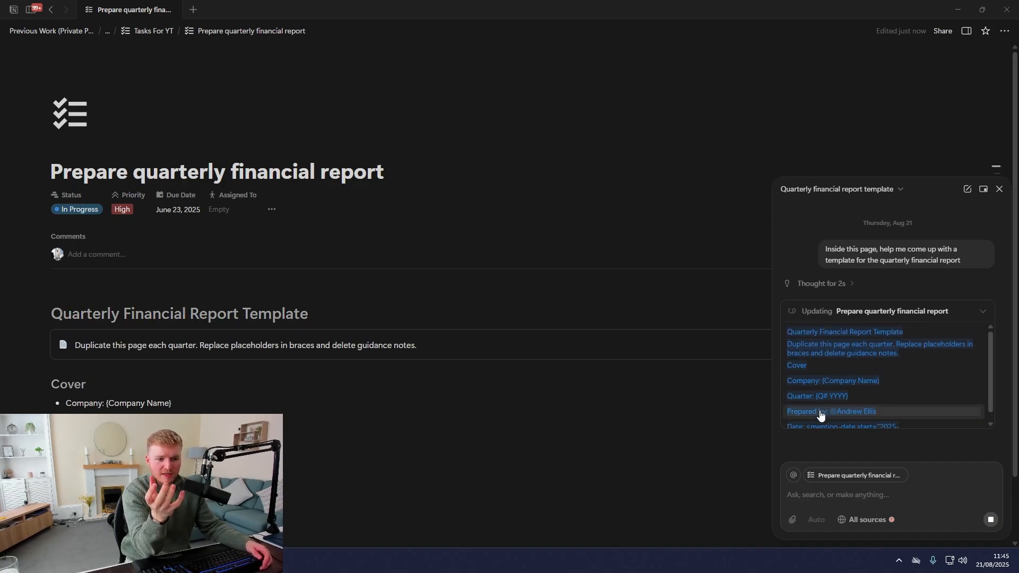
scroll(423, 364, "down", 2)
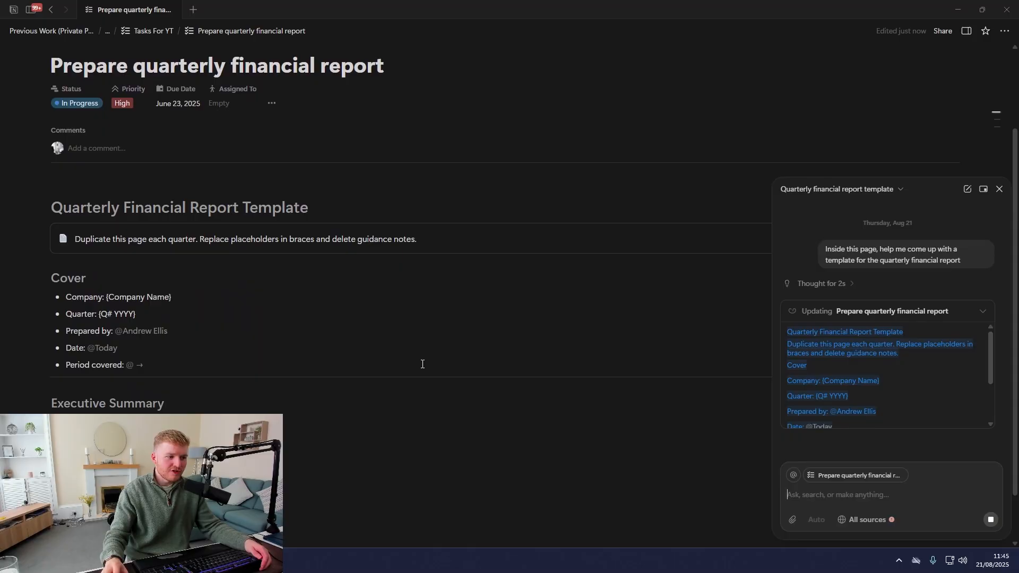
scroll(384, 299, "down", 1)
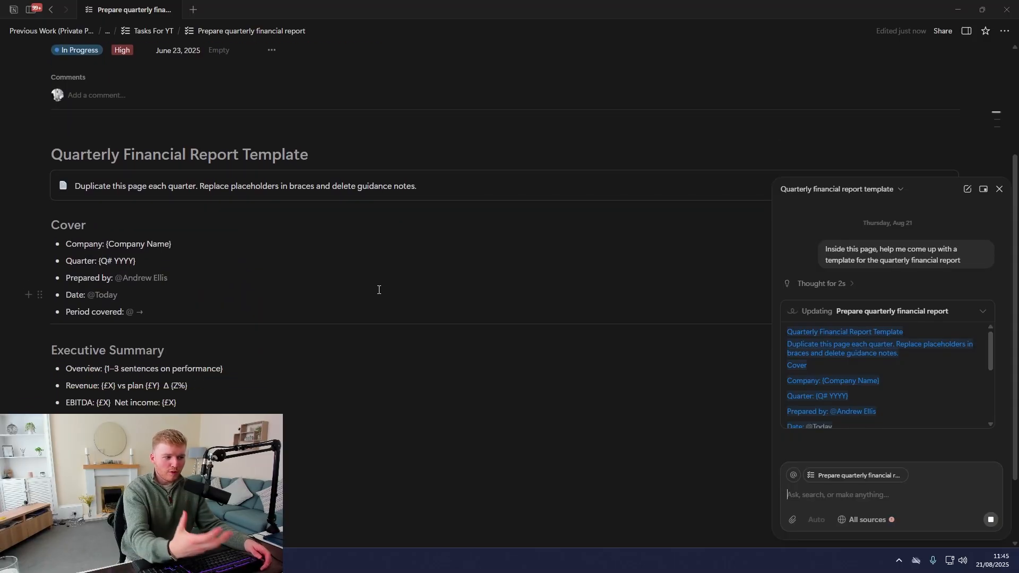
scroll(379, 290, "down", 2)
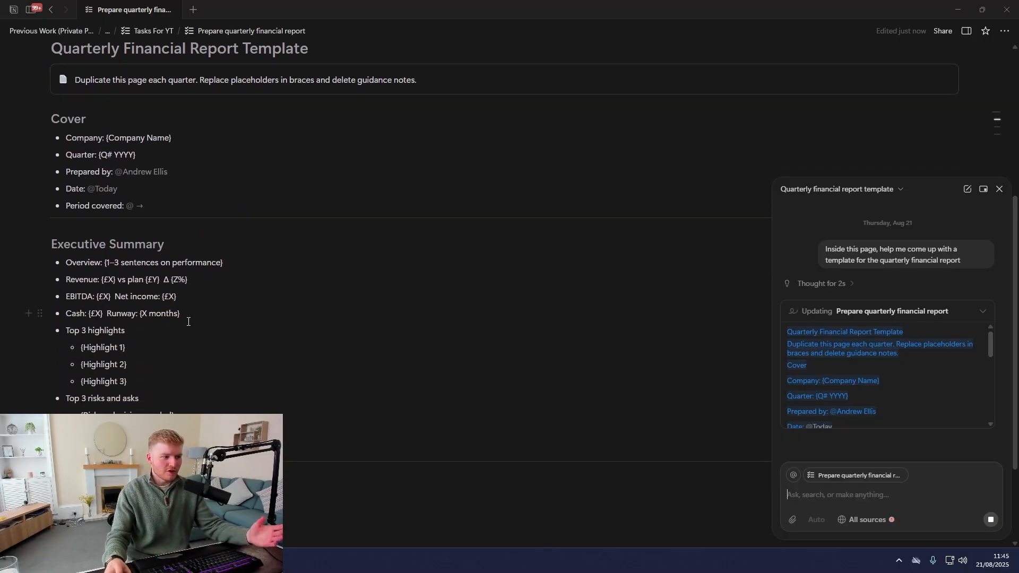
scroll(196, 268, "down", 1)
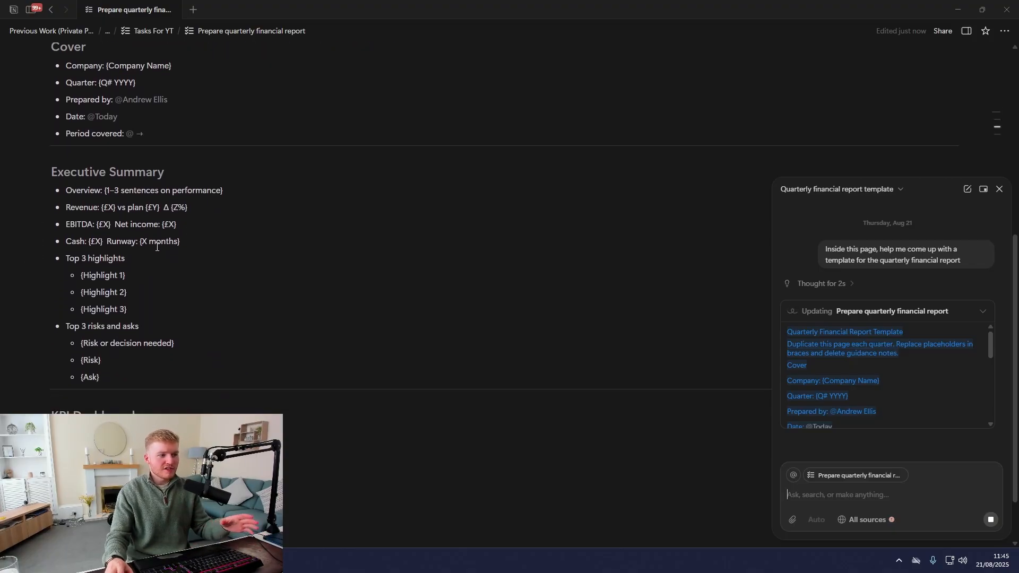
scroll(167, 246, "down", 2)
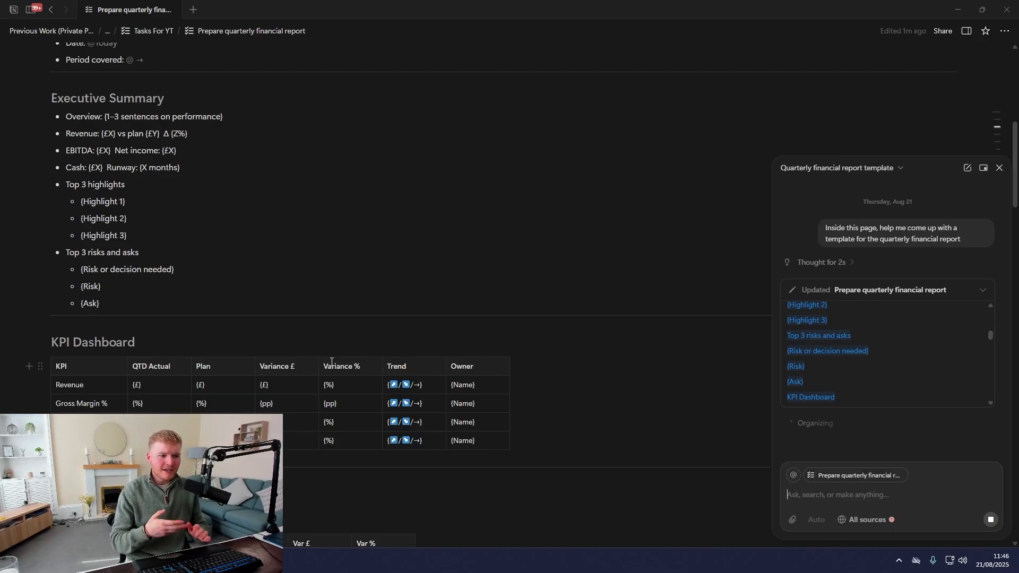
scroll(417, 325, "down", 4)
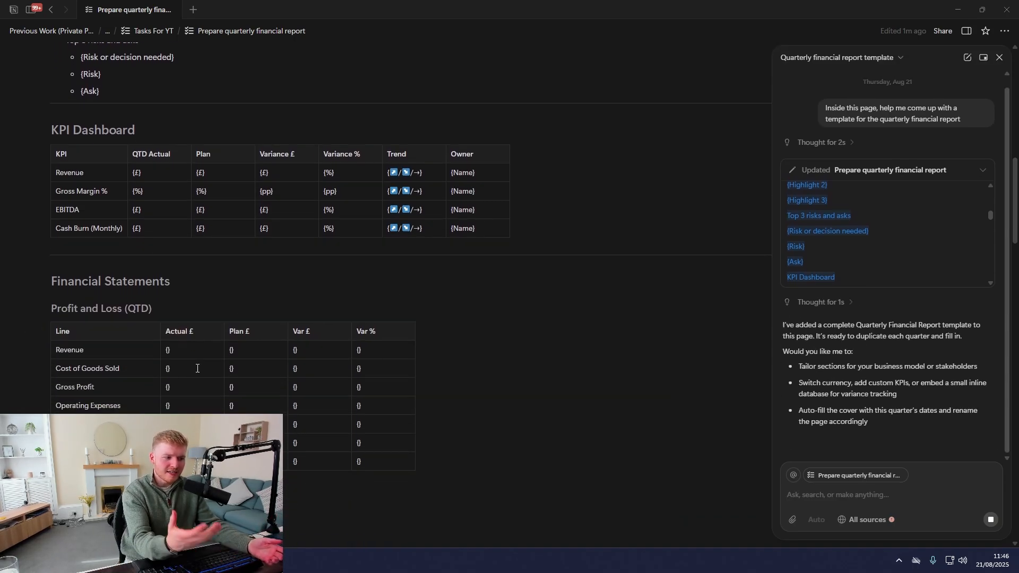
scroll(236, 338, "down", 5)
scroll(236, 338, "down", 9)
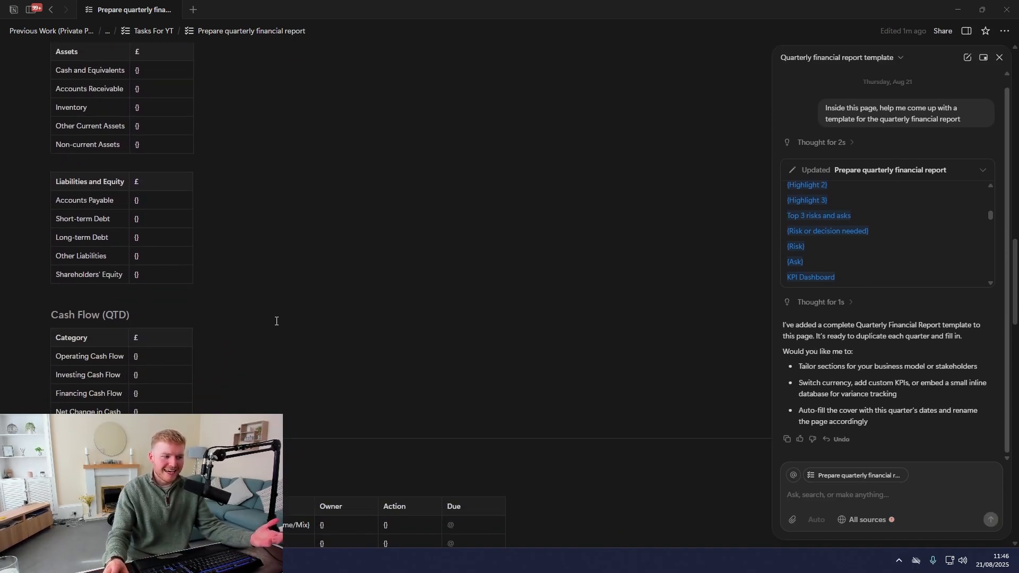
scroll(304, 317, "down", 5)
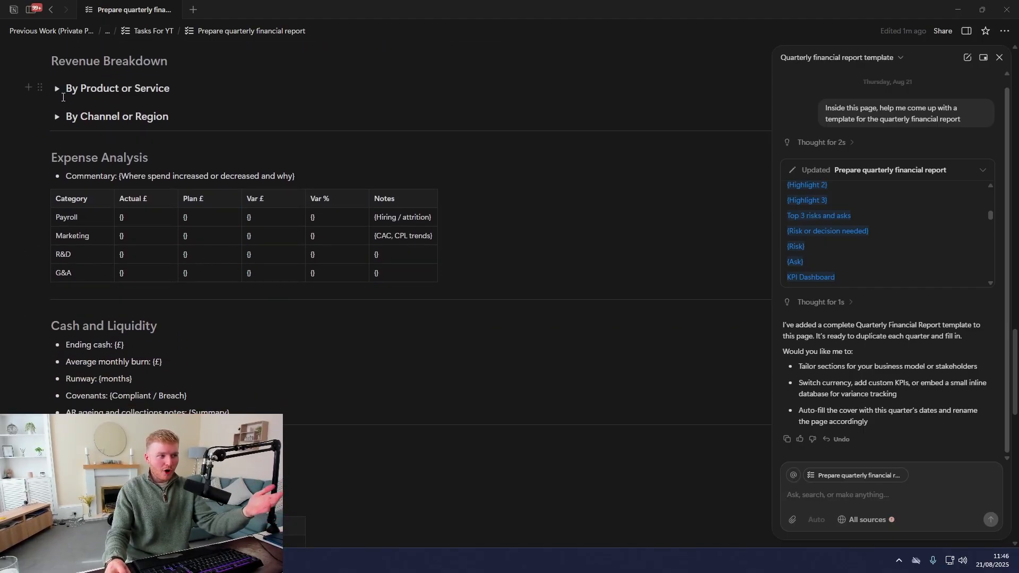
left_click(57, 89)
left_click(57, 89)
scroll(137, 207, "down", 3)
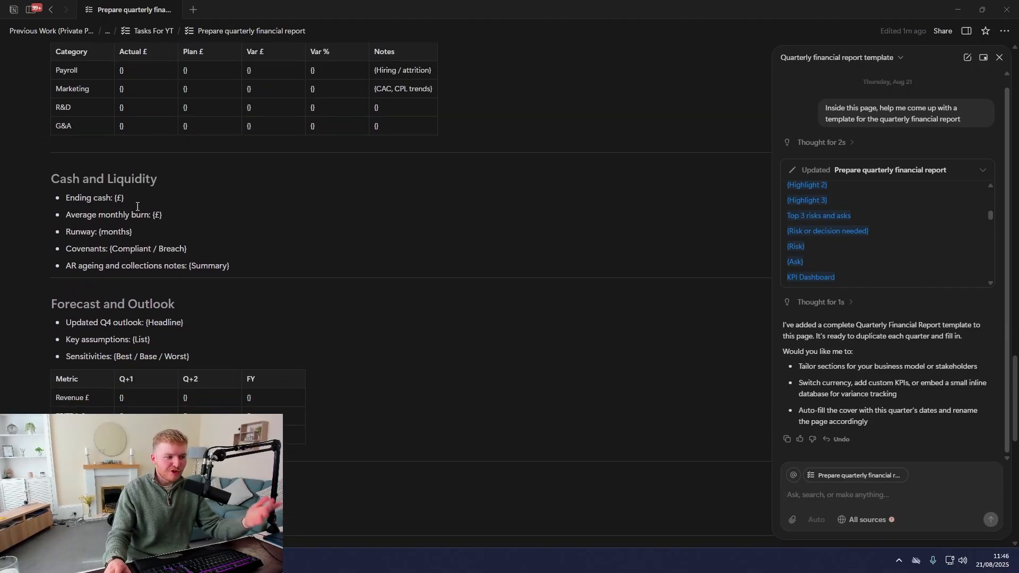
scroll(137, 206, "down", 10)
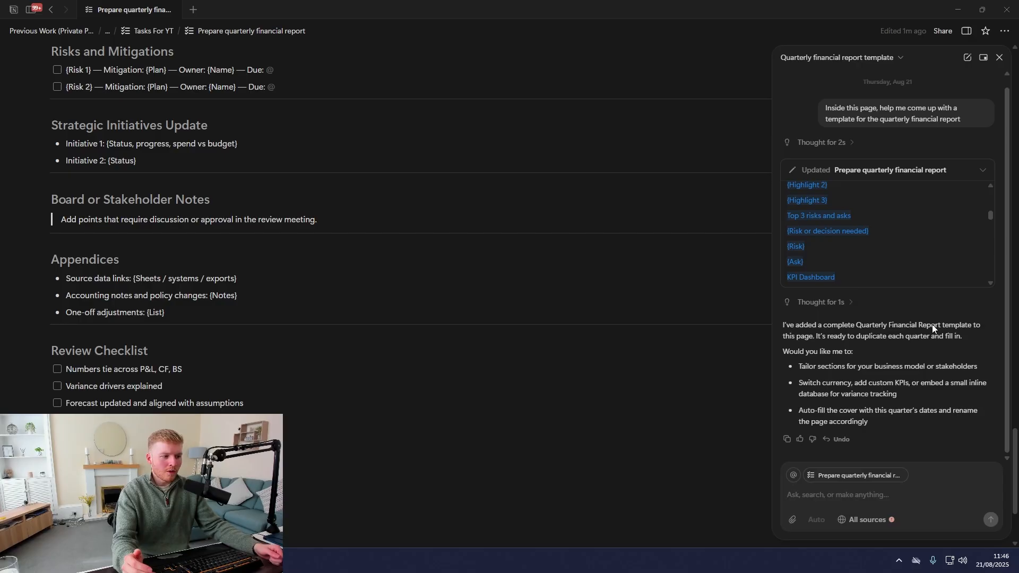
scroll(478, 271, "down", 3)
scroll(467, 313, "up", 10)
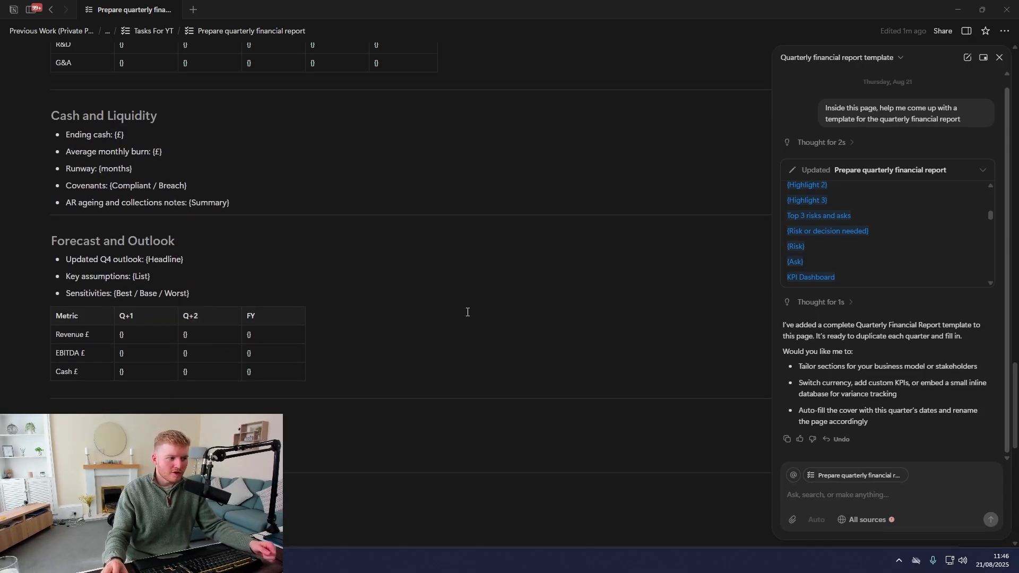
scroll(468, 312, "up", 15)
scroll(464, 341, "down", 3)
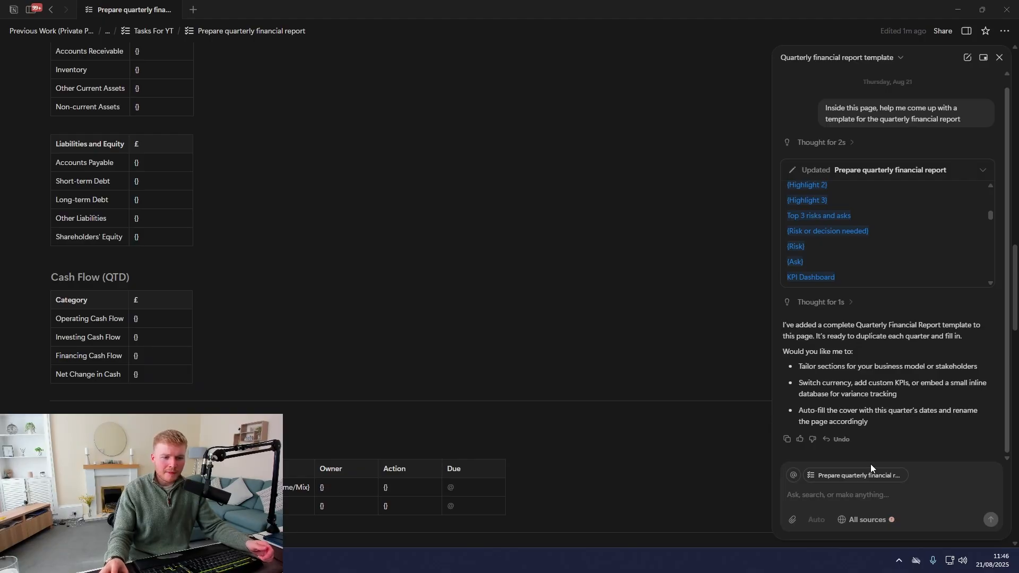
Look over the AI chat's All sources search-scope options, then dismiss them
left_click(866, 520)
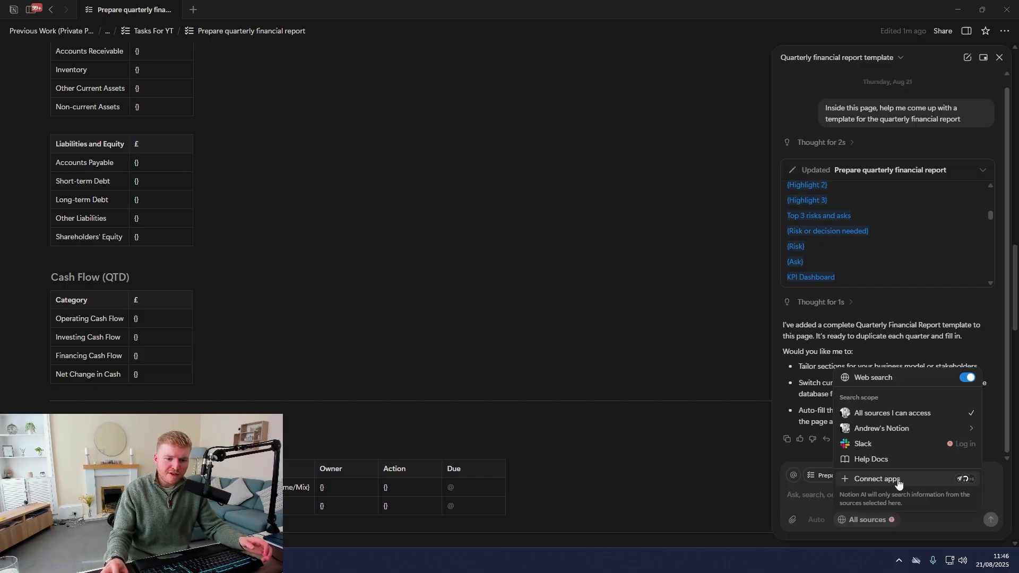
left_click(801, 428)
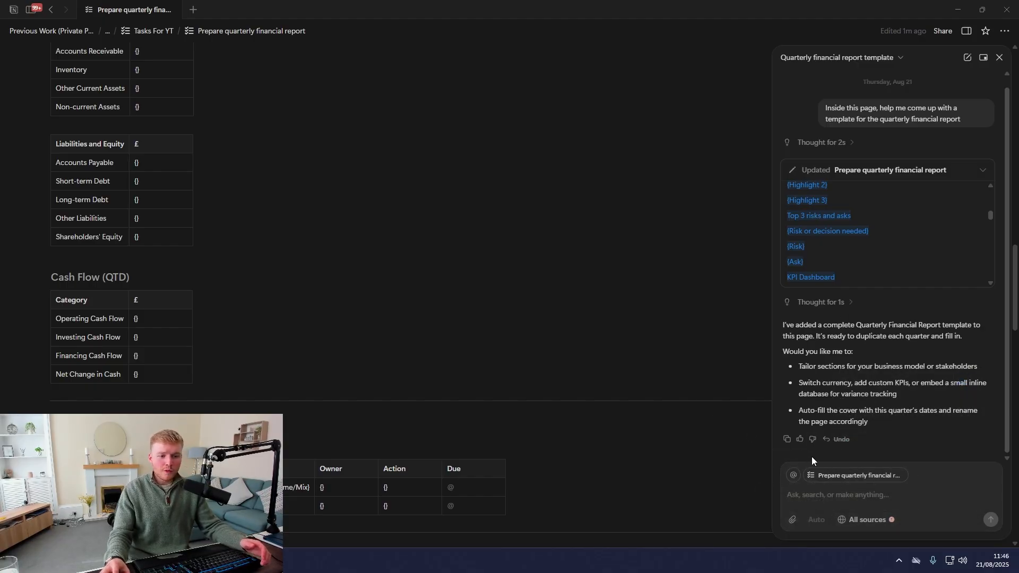
left_click(864, 520)
mouse_move(894, 427)
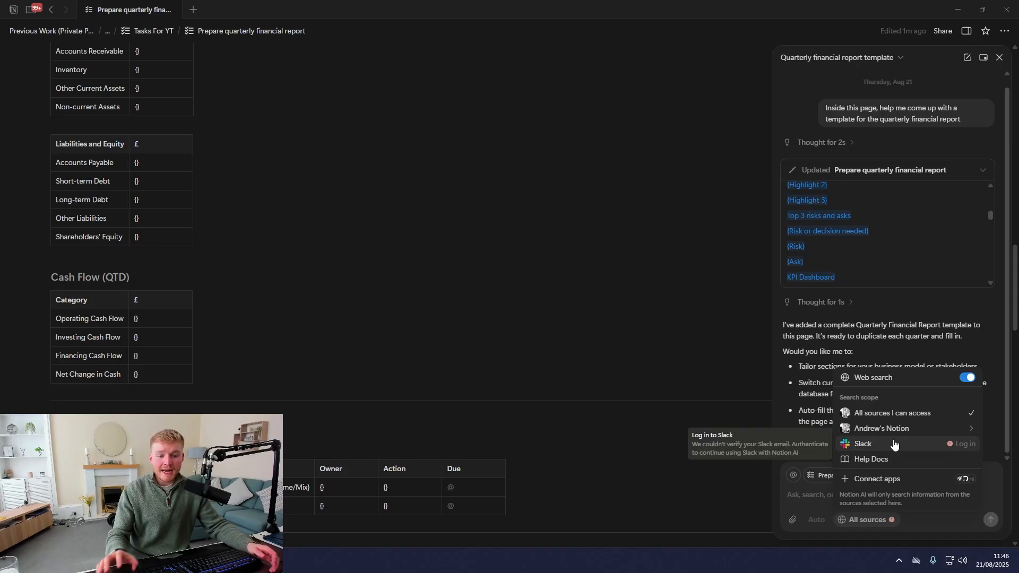
left_click(670, 415)
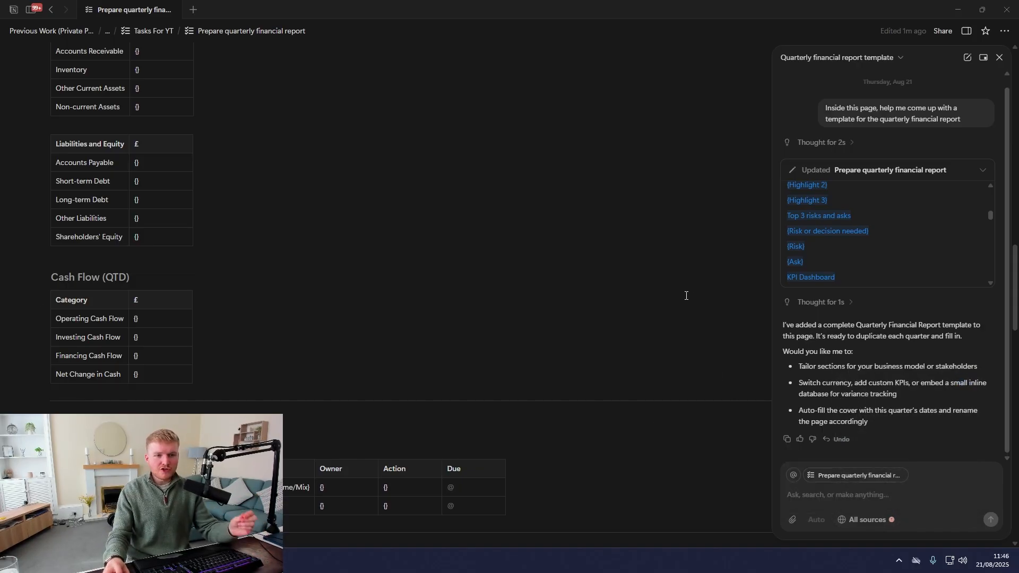
Close the AI chat panel and return to the Tasks For YT database table
left_click(1001, 59)
scroll(737, 168, "up", 5)
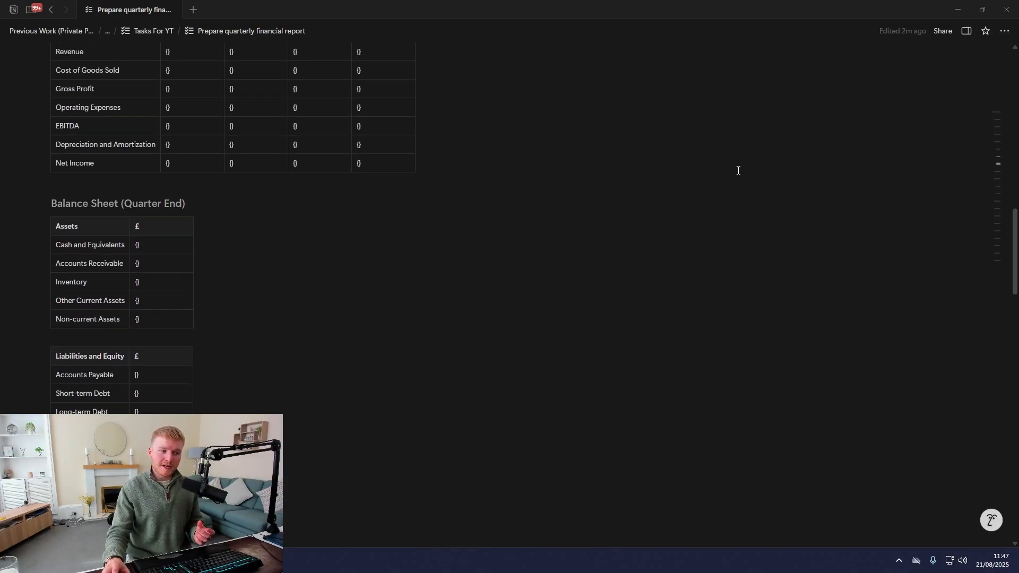
scroll(692, 199, "up", 10)
left_click(157, 30)
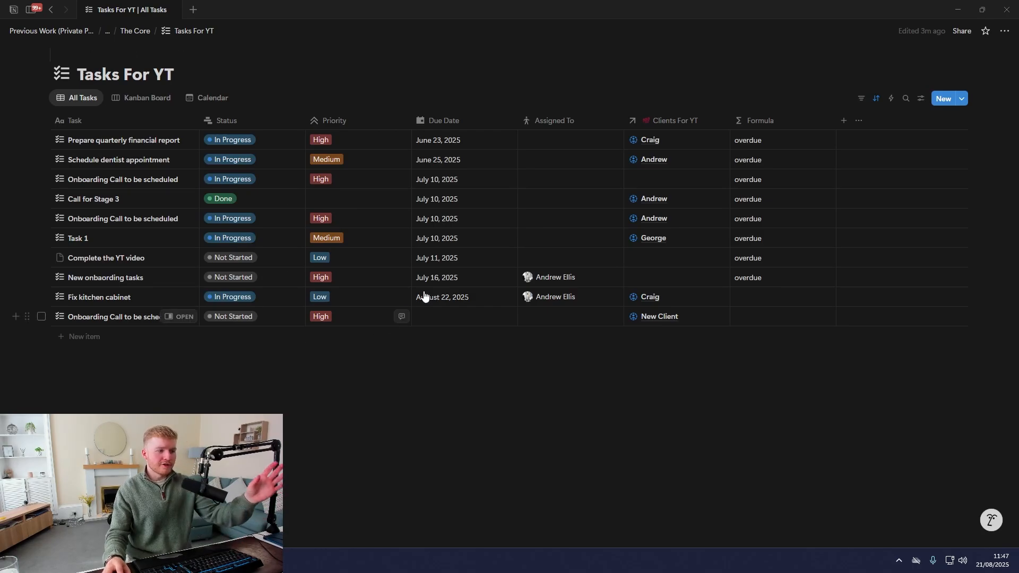
Add a new Select property to the tasks table, reviewing its type and Manual sort settings
left_click(844, 121)
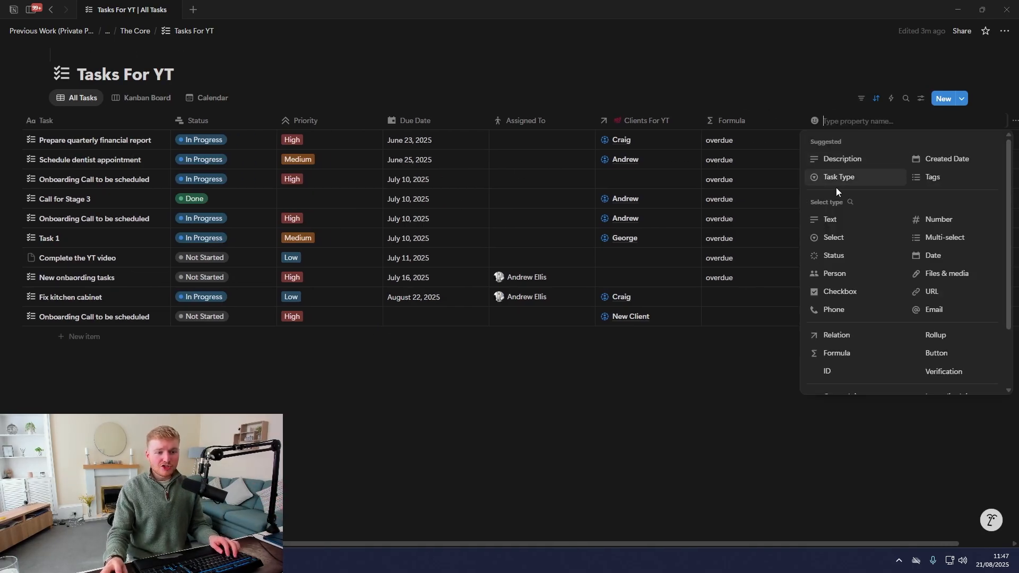
left_click(846, 238)
left_click(869, 122)
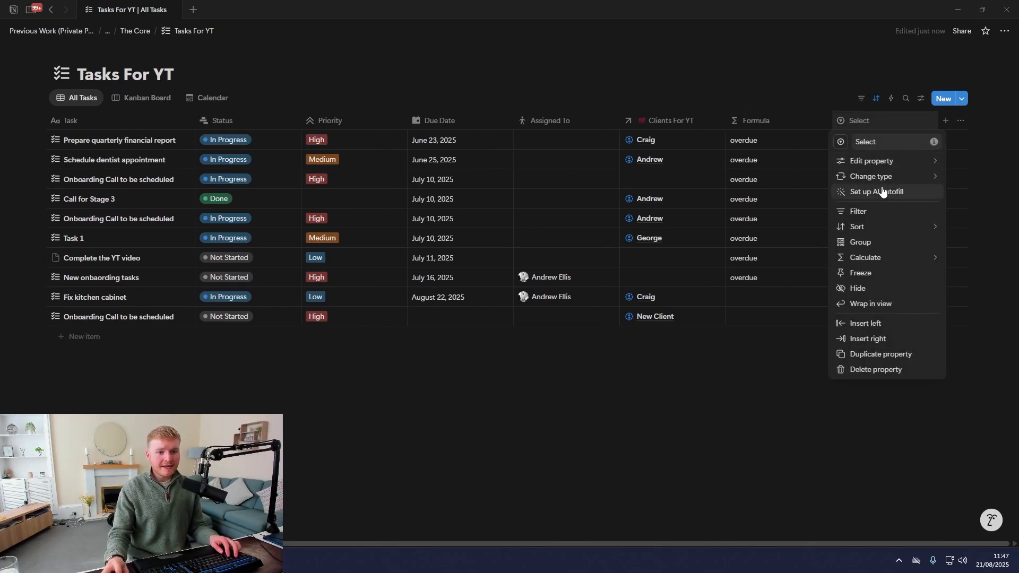
left_click(884, 196)
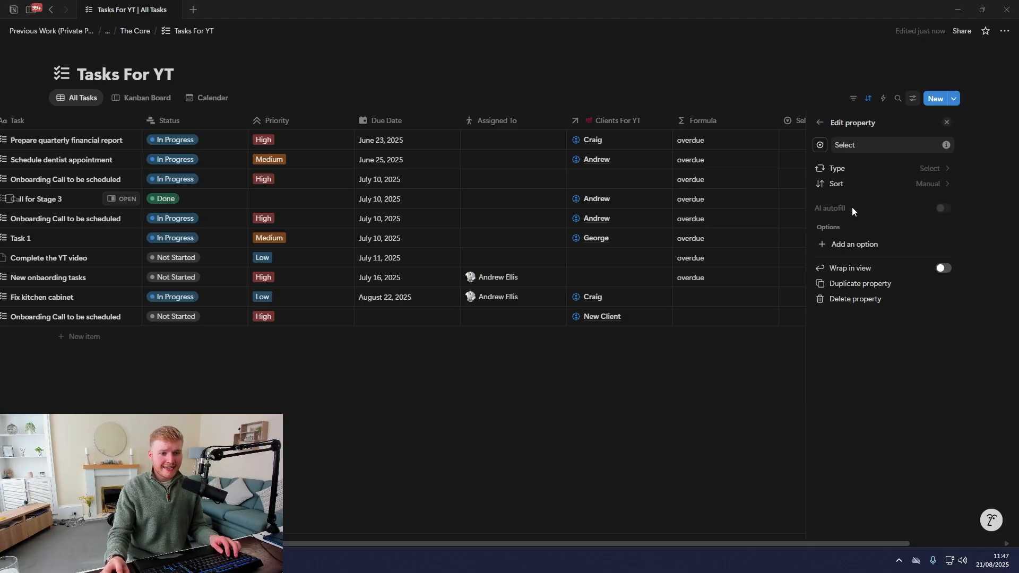
left_click(933, 174)
left_click(820, 122)
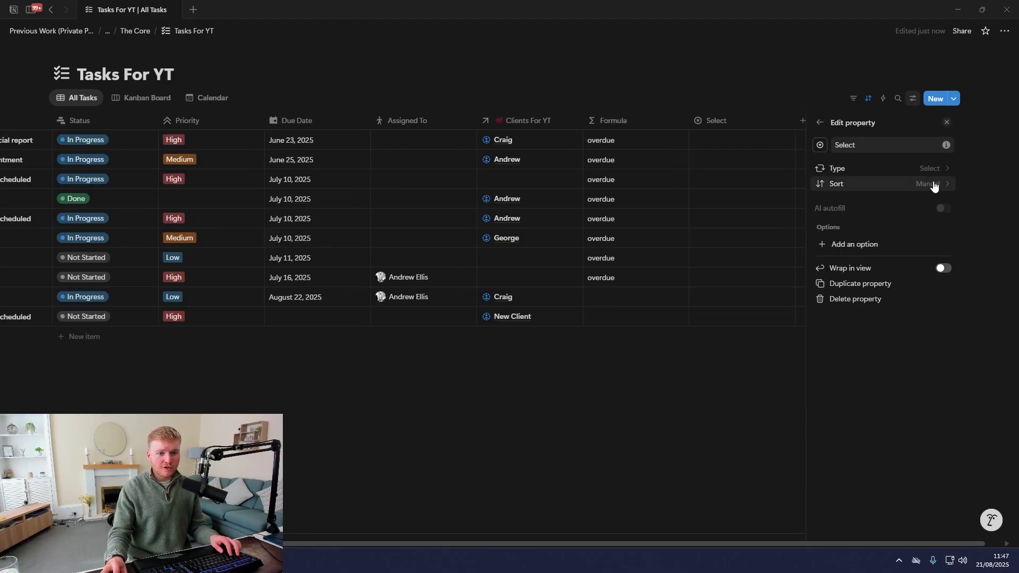
left_click(935, 184)
left_click(901, 203)
key("Escape")
left_click(861, 139)
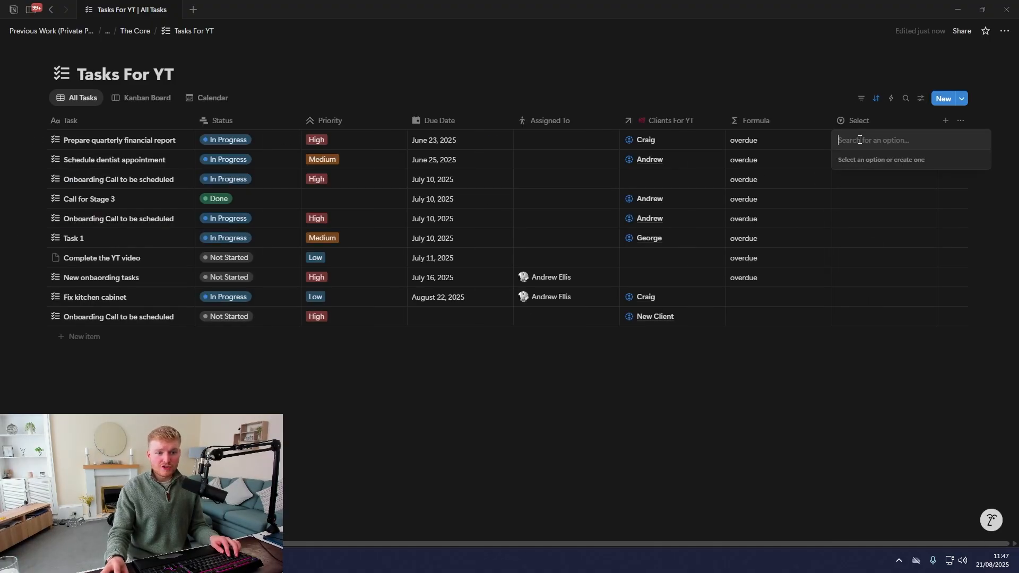
key("Escape")
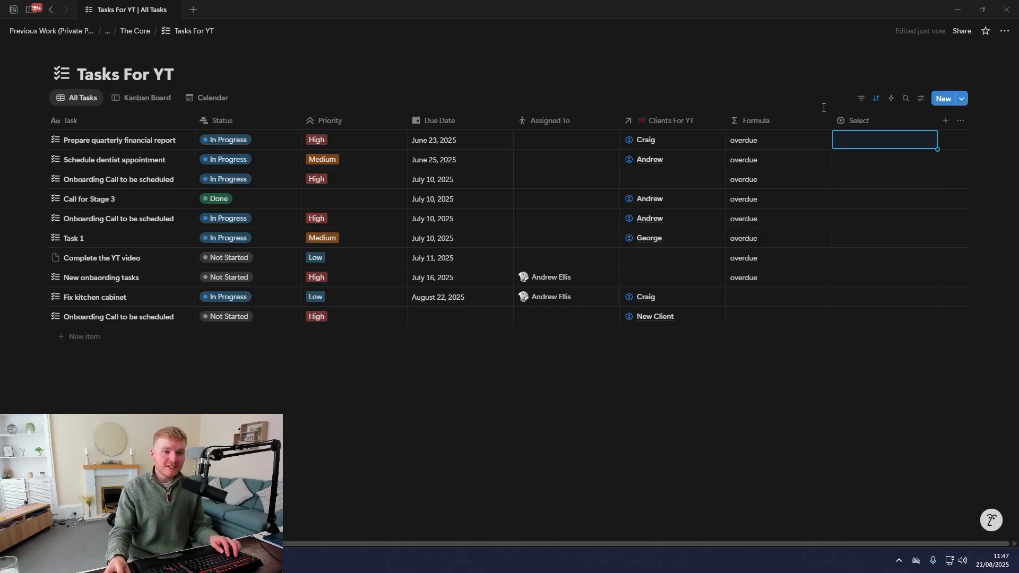
Turn on AI autofill and Generate new options for the Select column
left_click(859, 120)
left_click(837, 169)
left_click(944, 208)
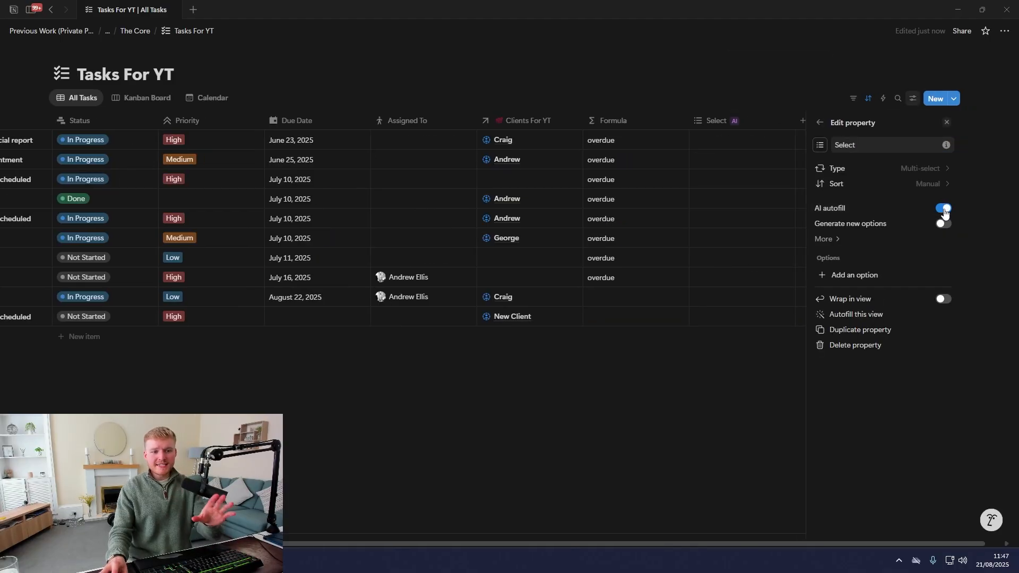
left_click(943, 224)
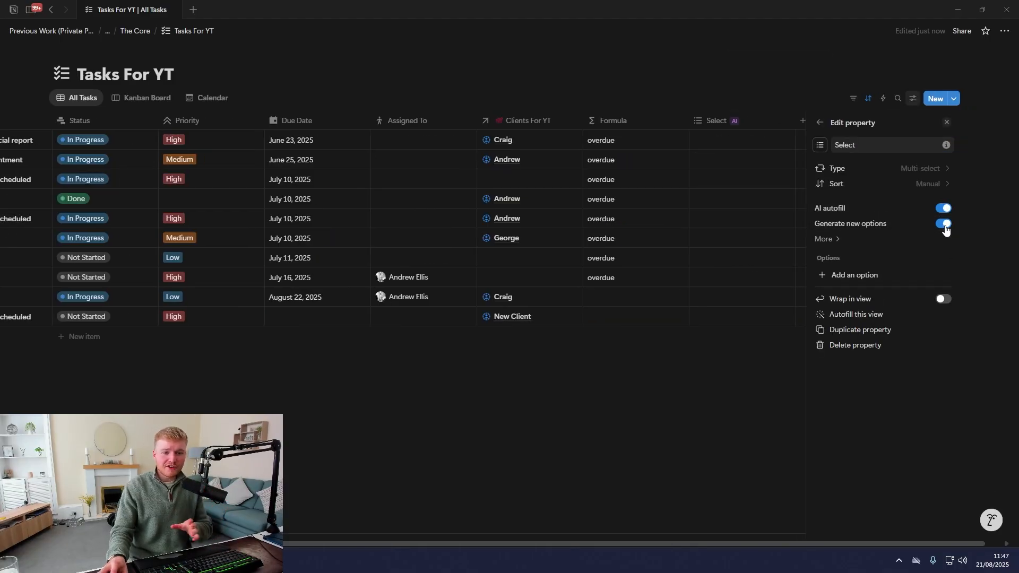
left_click(828, 236)
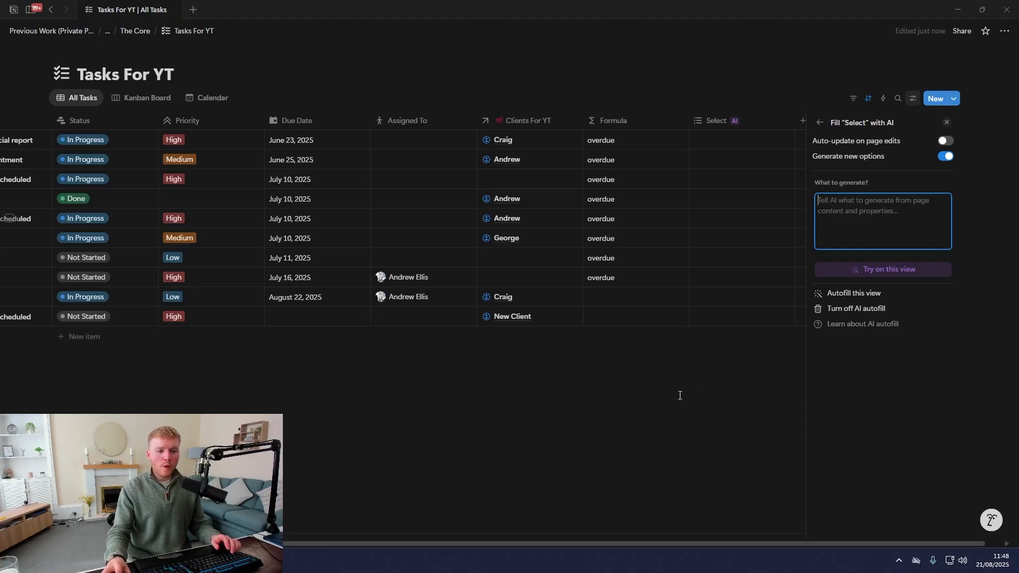
left_click(680, 397)
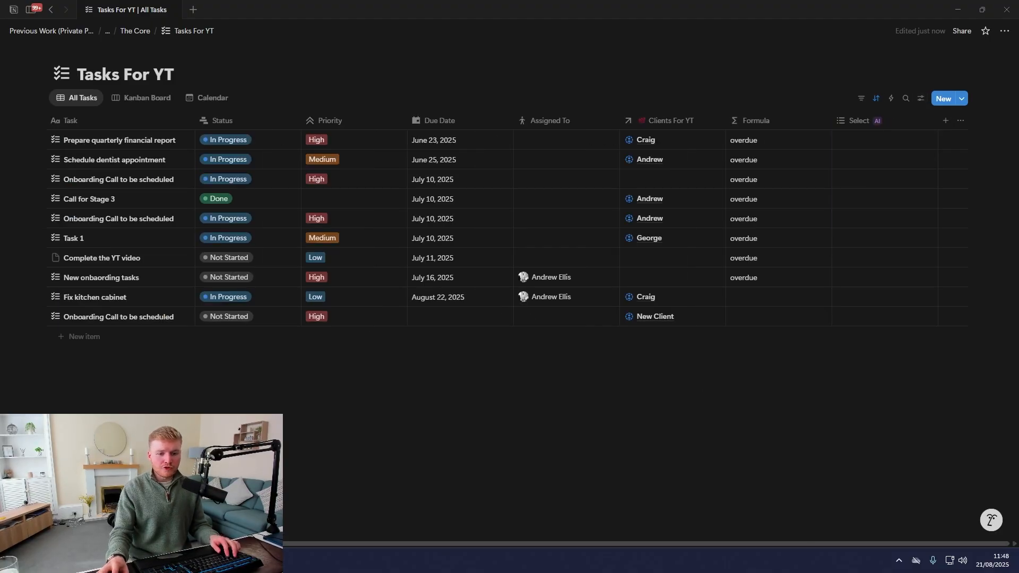
Briefly open and close Notion AI, then show Tasks For YT in Calendar view for August 2025
left_click(989, 523)
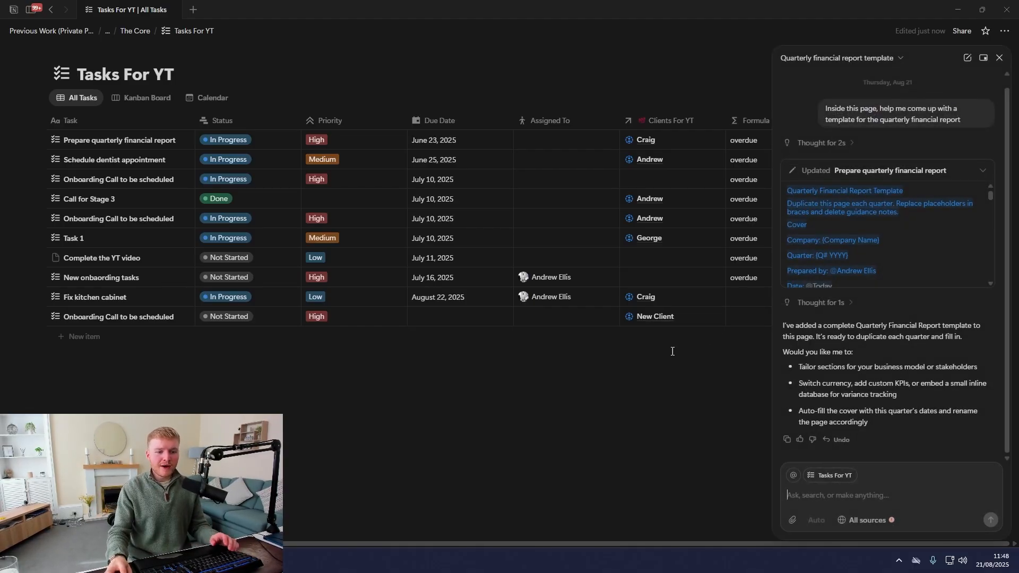
left_click(997, 59)
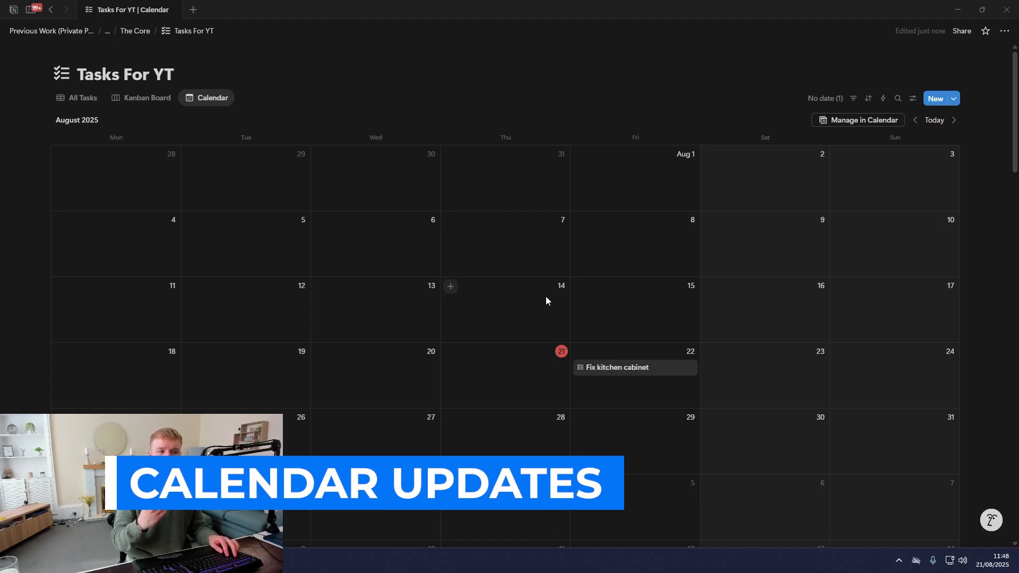
left_click(77, 98)
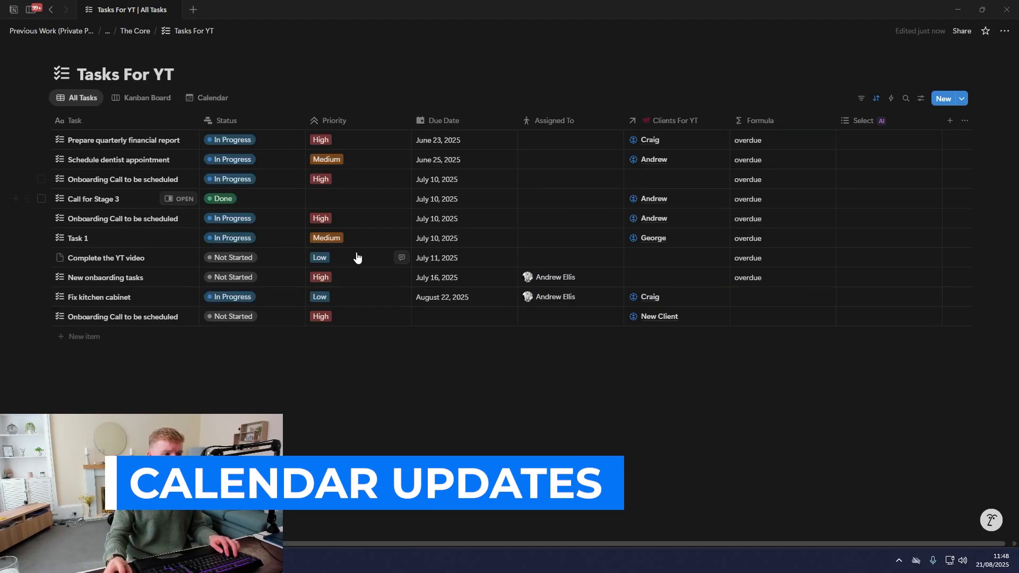
left_click(208, 97)
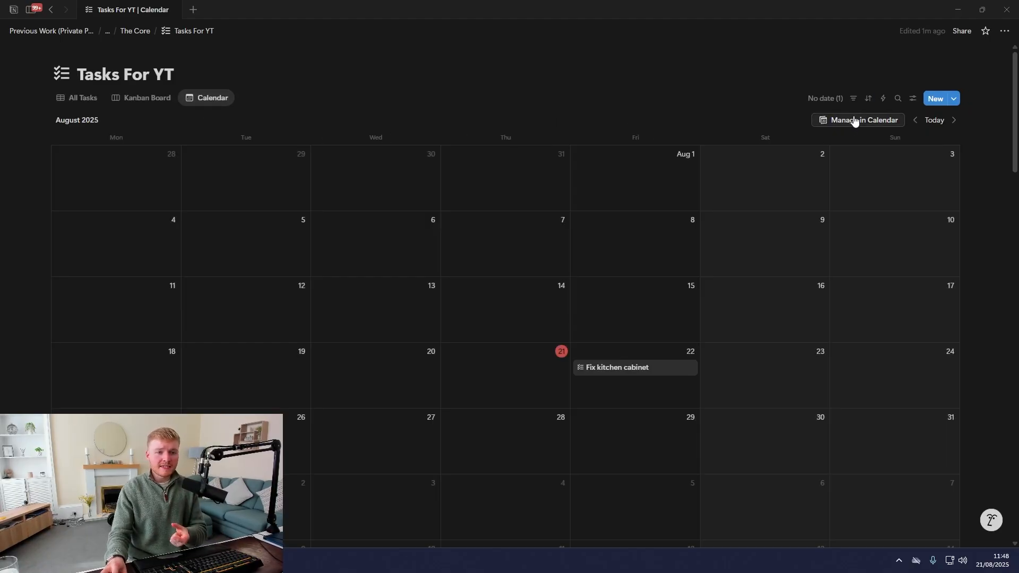
Open the tasks in Notion Calendar and move two weeks ahead
left_click(852, 124)
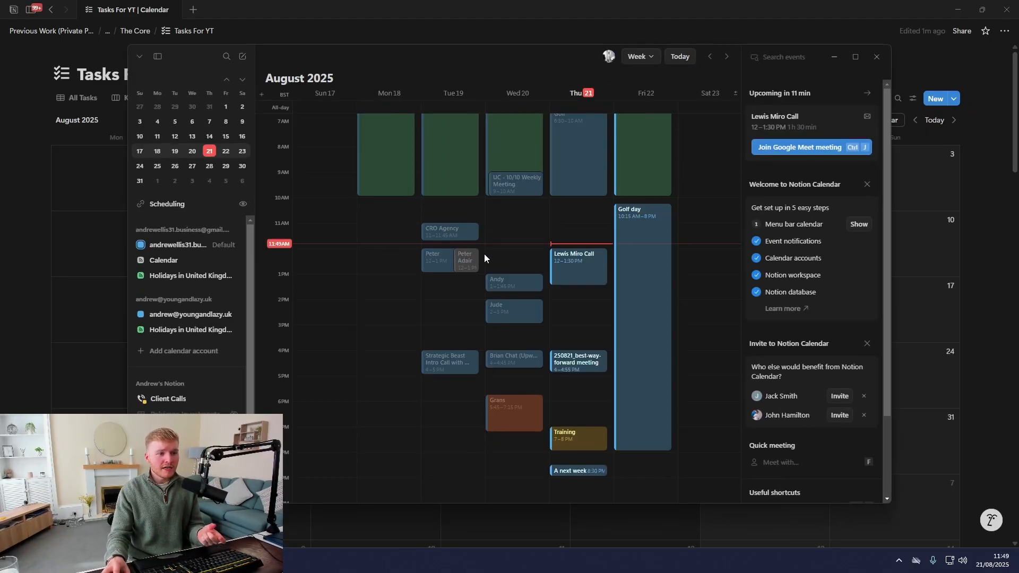
left_click(726, 57)
left_click(727, 57)
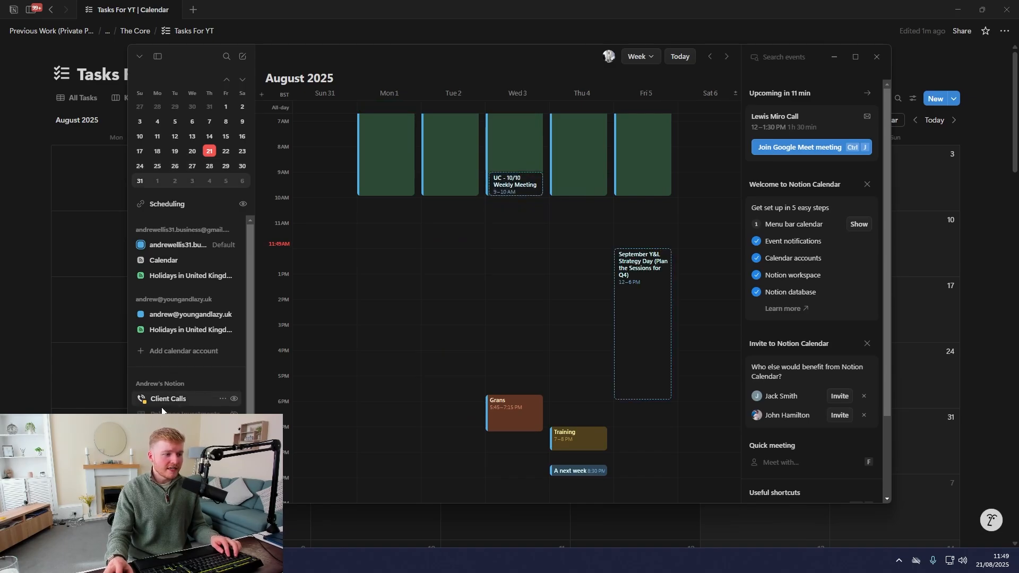
scroll(178, 371, "down", 1)
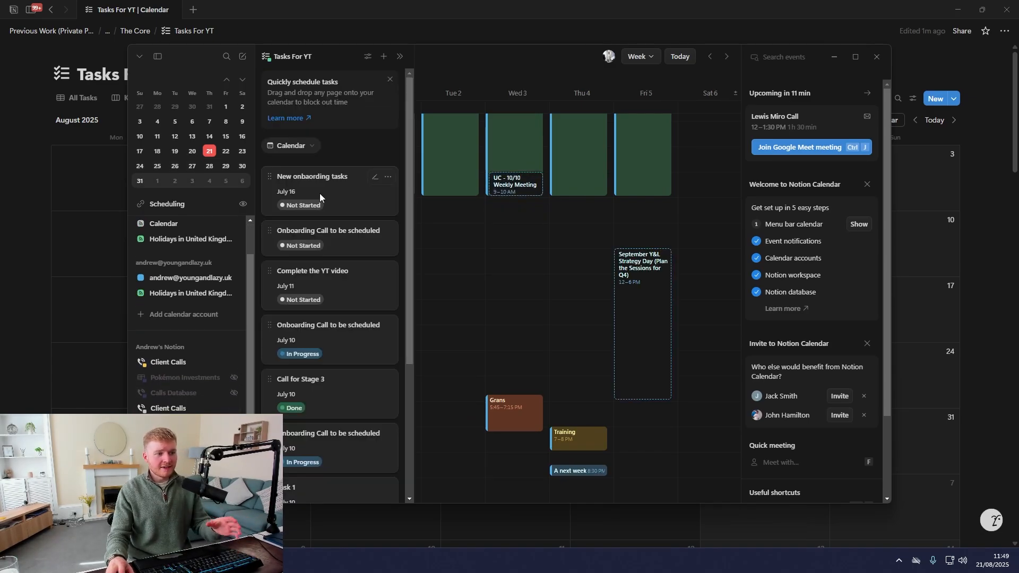
scroll(321, 191, "down", 2)
Check the Complete the YT video task's details and priority, then return to Notion's All Tasks table
left_click(330, 180)
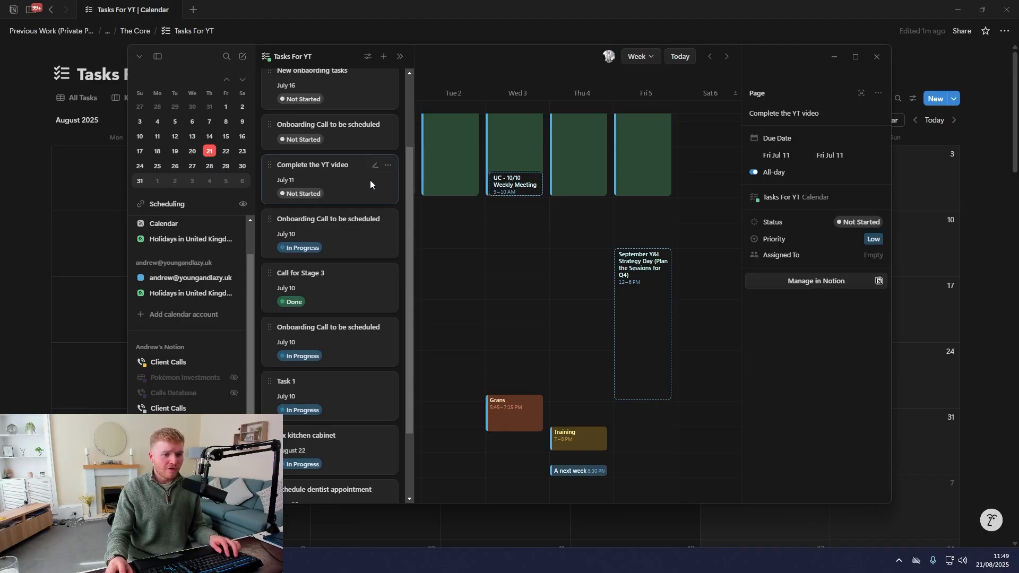
left_click(877, 241)
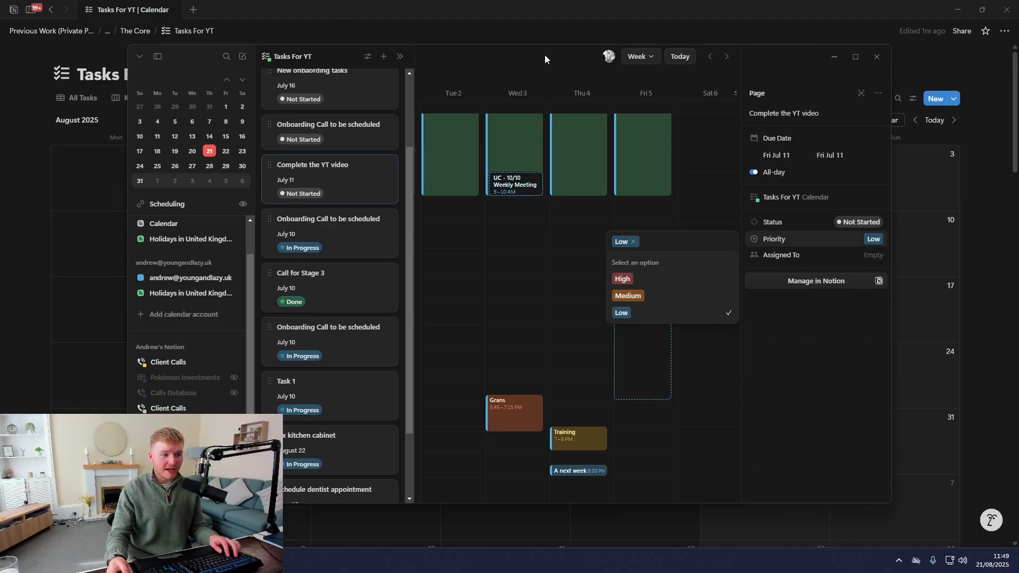
left_click_drag(544, 55, 495, 151)
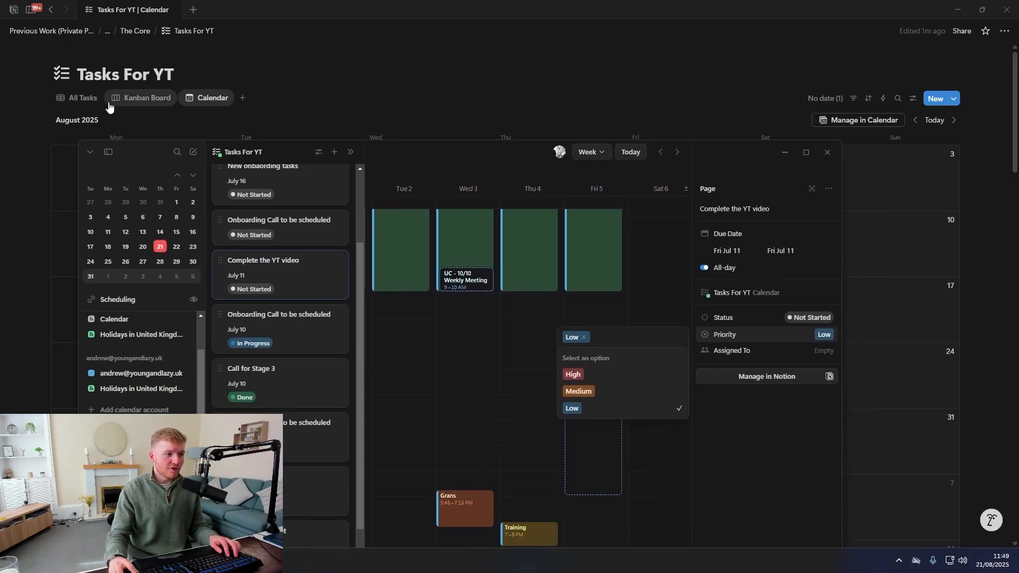
left_click(77, 97)
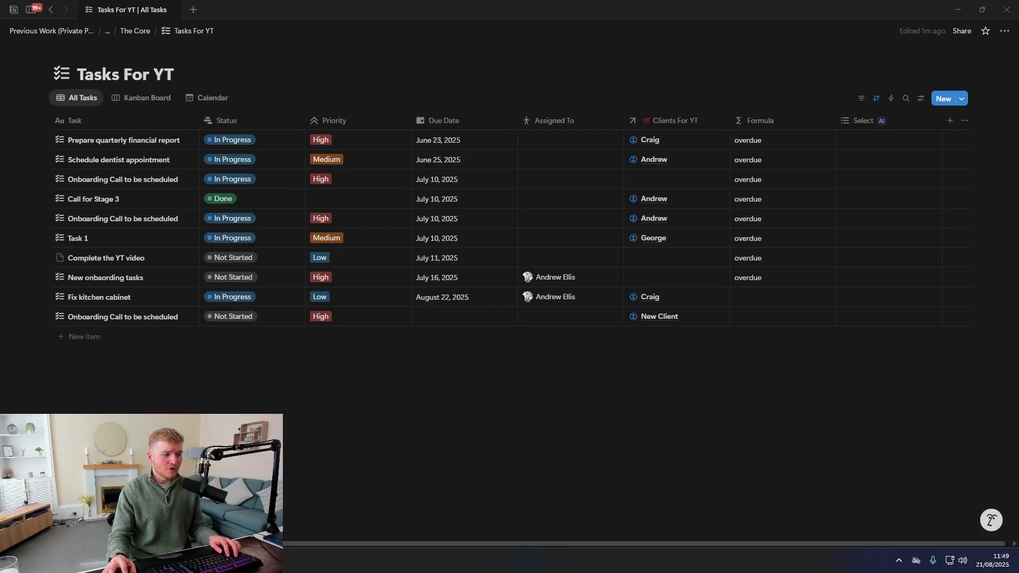
In Notion Calendar, mark New onboarding tasks as Done and change another not-started task's status
key("alt+Tab")
left_click_drag(442, 156, 443, 48)
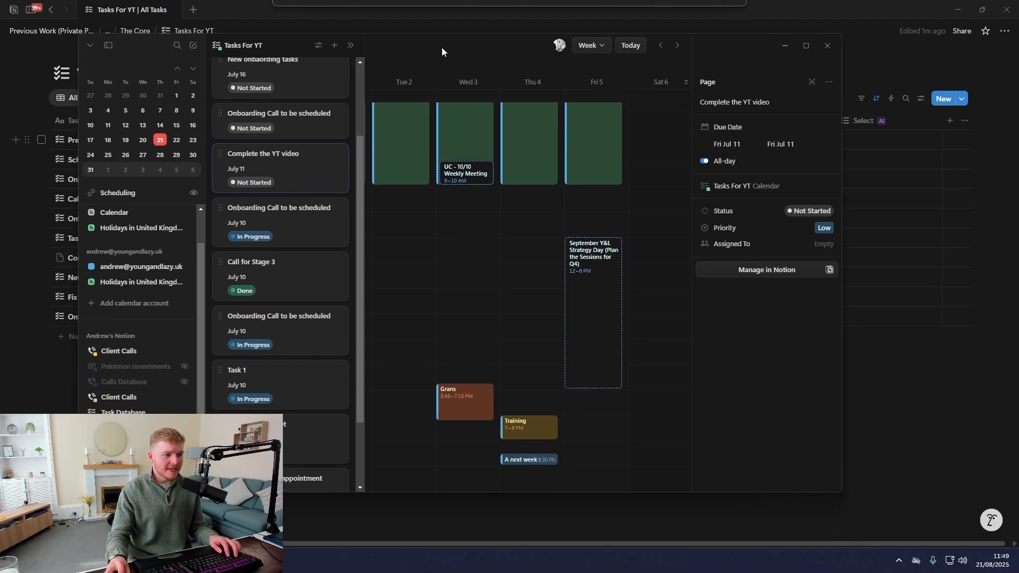
scroll(288, 214, "up", 3)
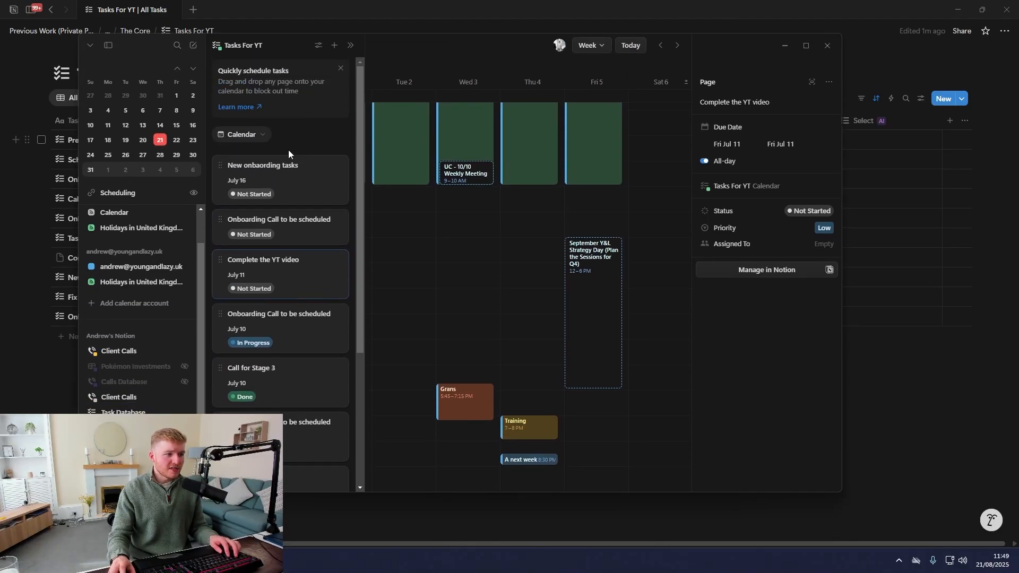
left_click(256, 194)
left_click(250, 303)
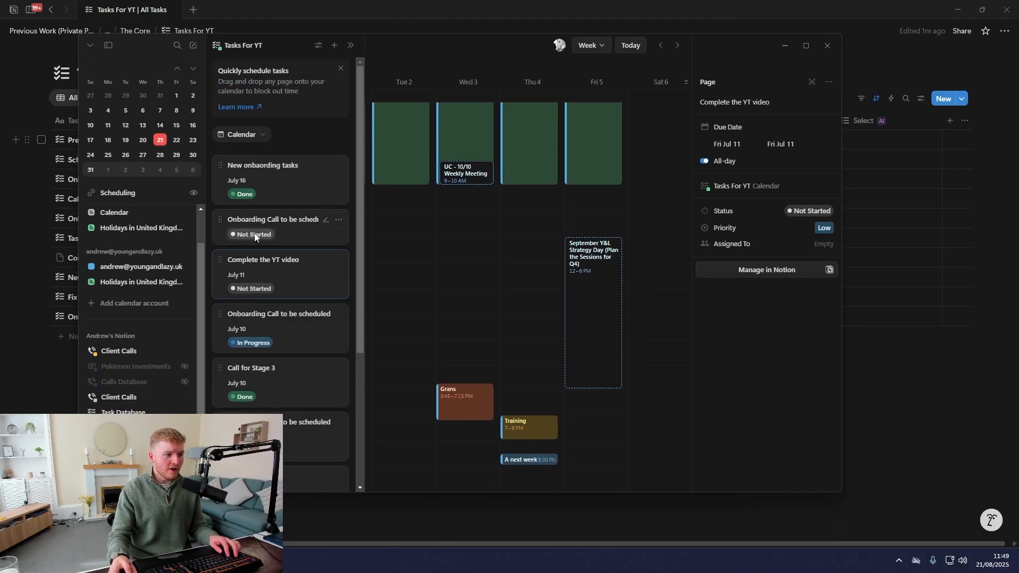
left_click(255, 237)
left_click(253, 354)
Mark Fix kitchen cabinet as Done, then check the Notion table and restore Notion Calendar
scroll(247, 319, "down", 4)
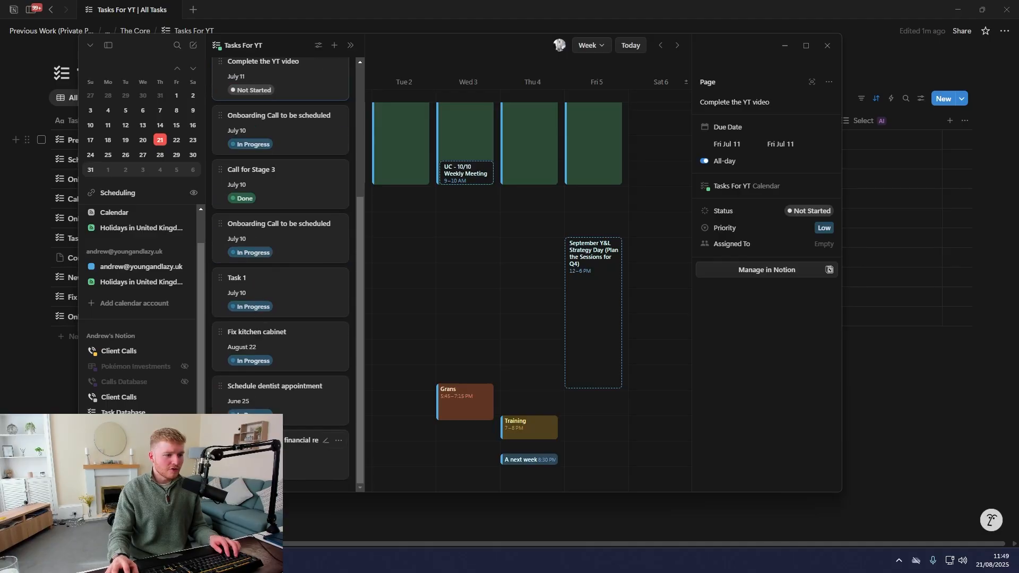
scroll(250, 412, "up", 5)
scroll(252, 418, "down", 4)
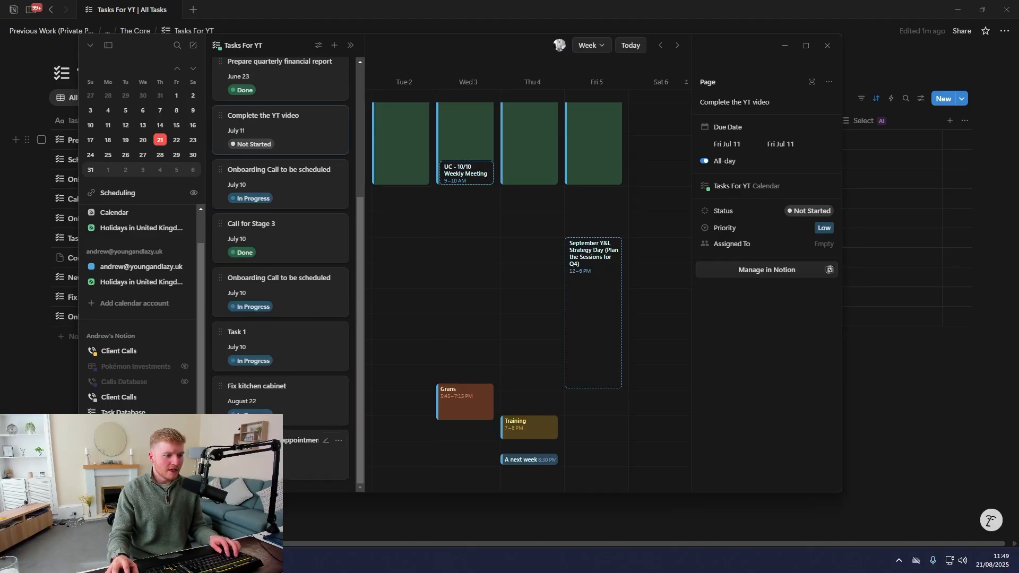
left_click(252, 417)
left_click(252, 398)
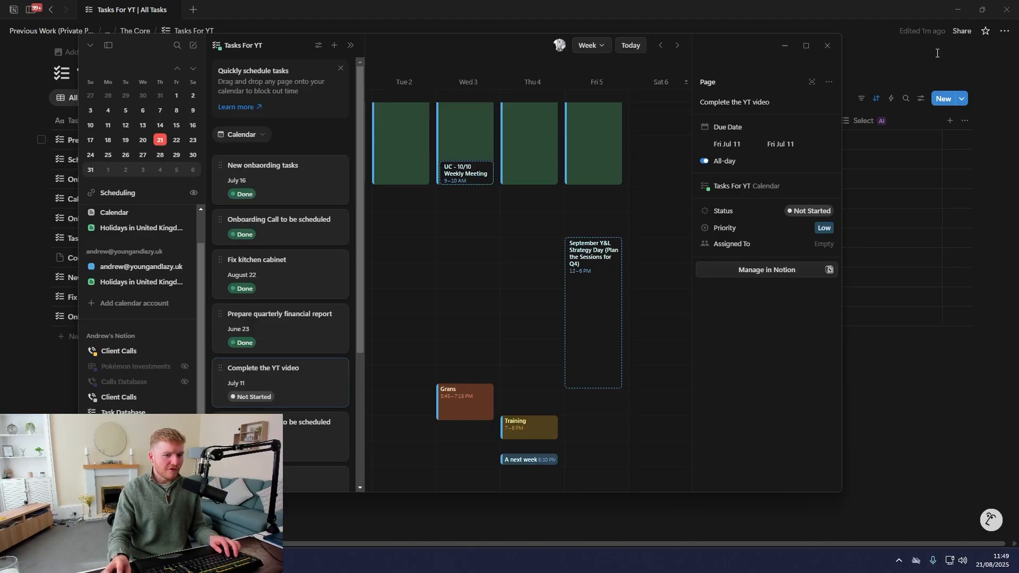
left_click(785, 46)
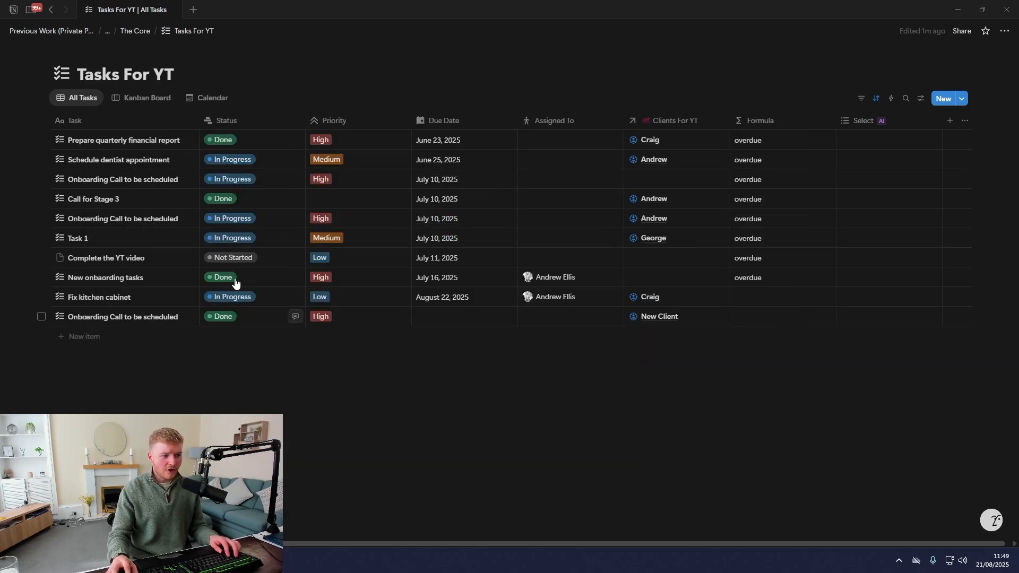
key("alt+Tab")
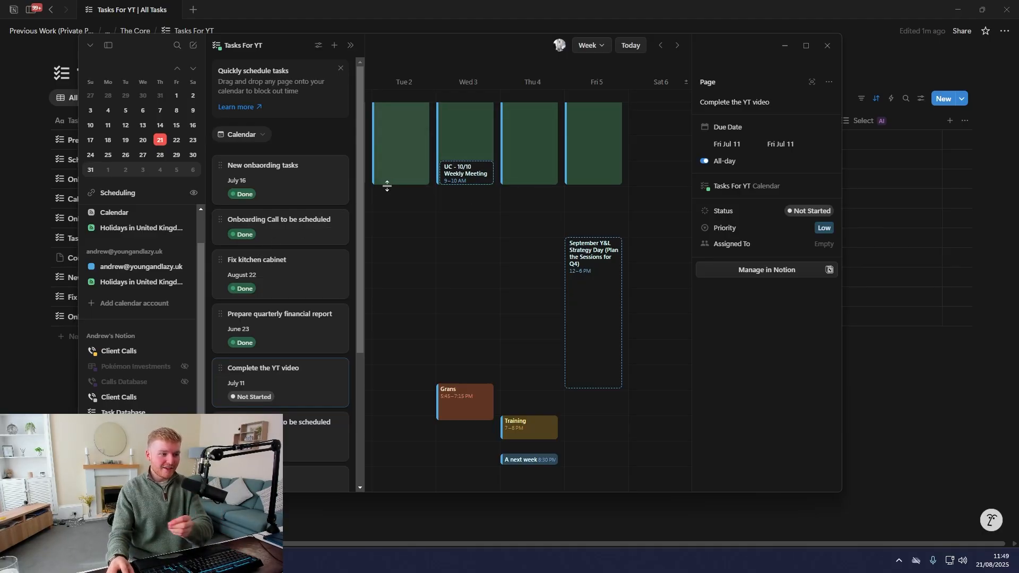
Review the onboarding tasks' details, including the undated onboarding call's priority, status and due date
left_click(291, 191)
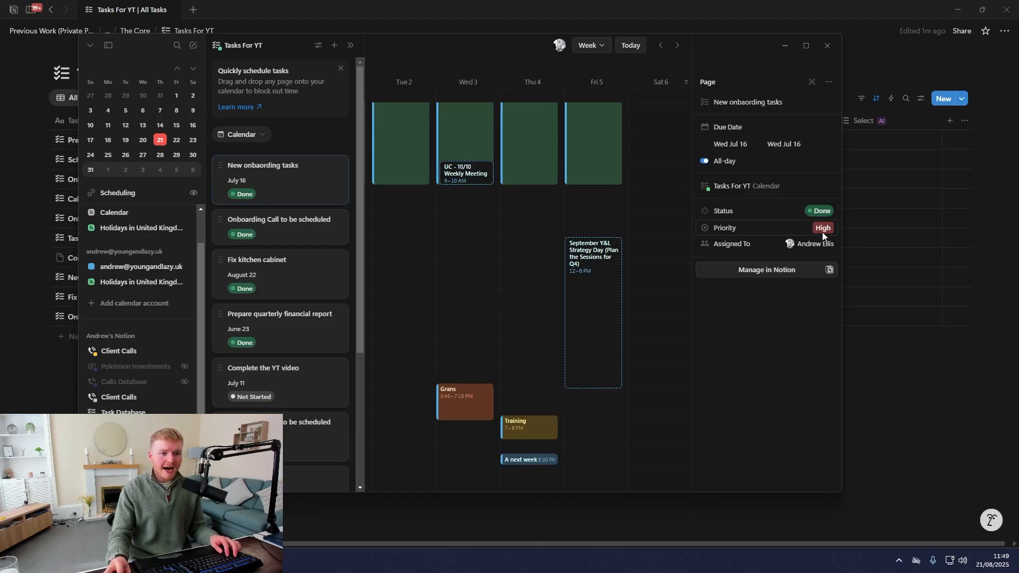
left_click(273, 227)
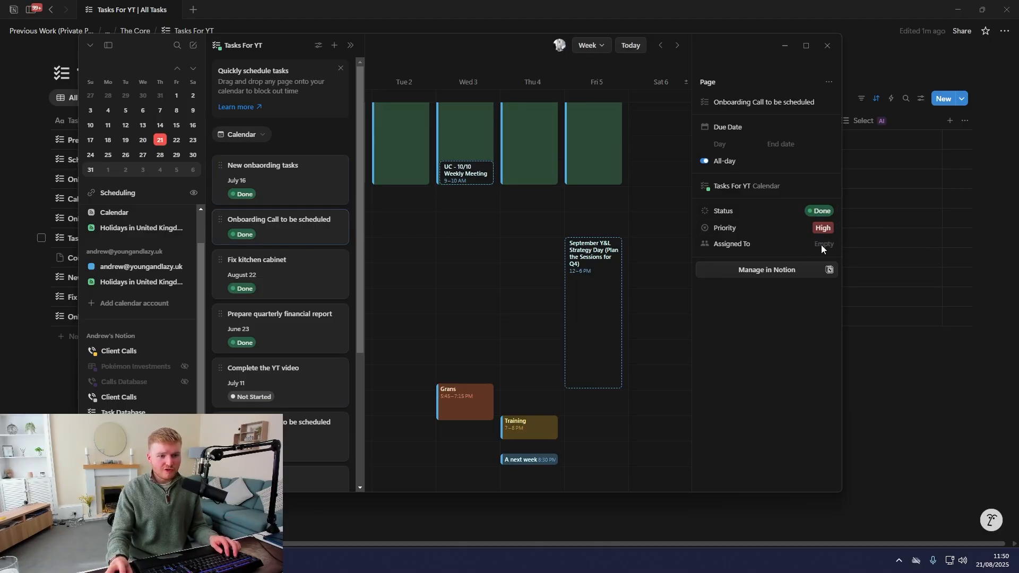
left_click(821, 229)
left_click(816, 213)
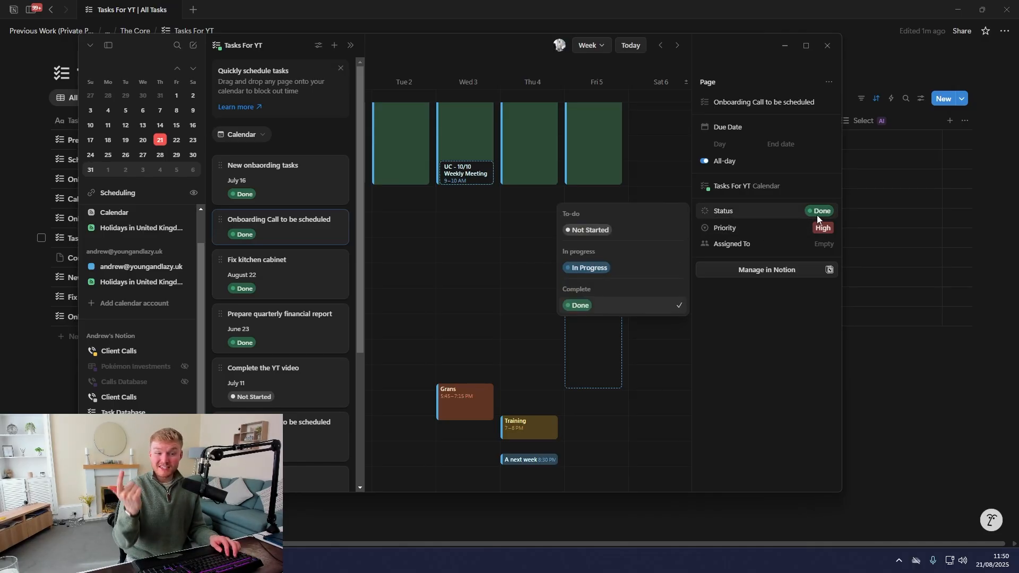
left_click(743, 144)
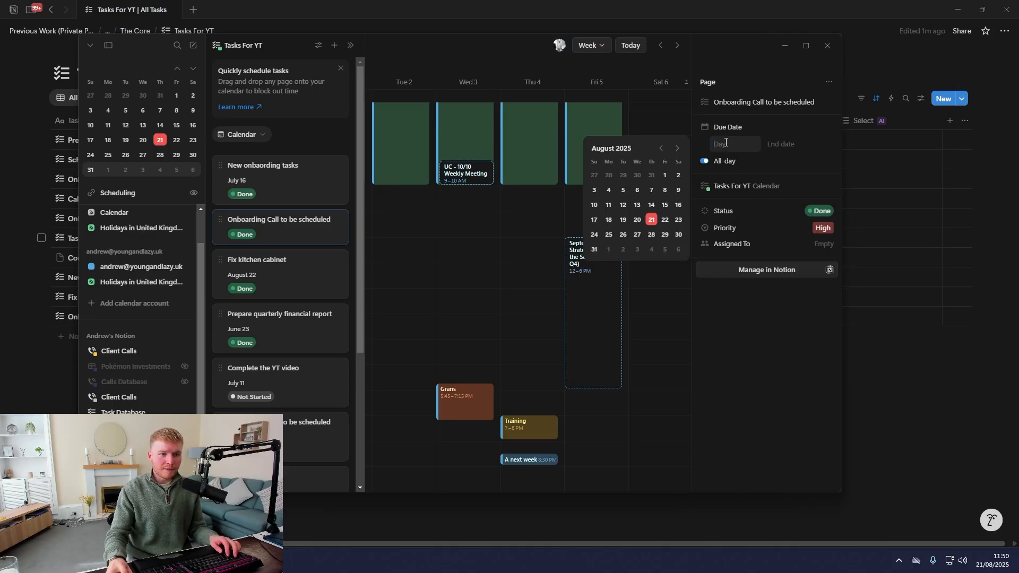
left_click(785, 150)
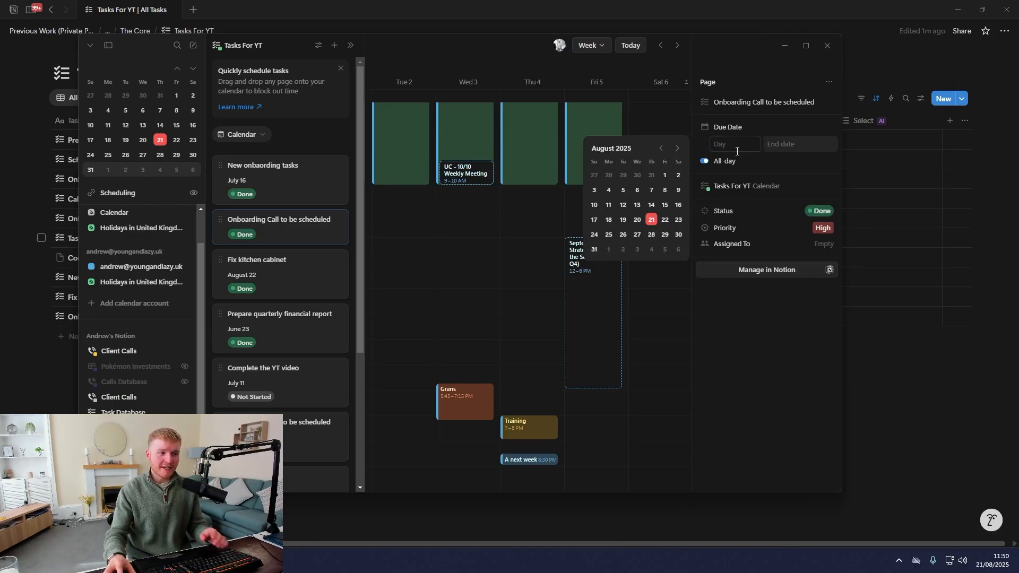
left_click(291, 186)
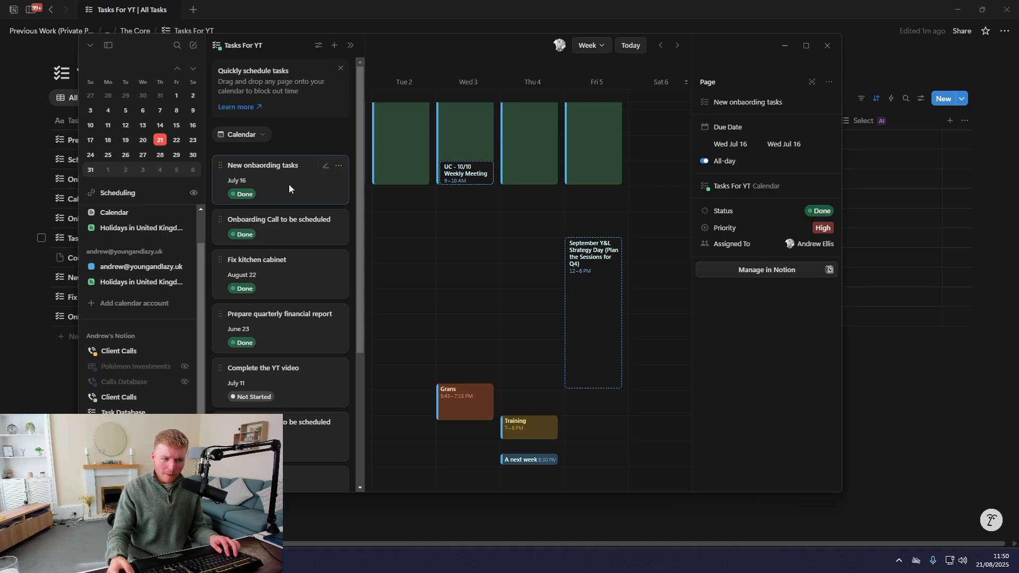
Schedule the onboarding call for Wednesday 3 September, 11:30 AM–12 PM, then close Notion Calendar
scroll(281, 278, "down", 3)
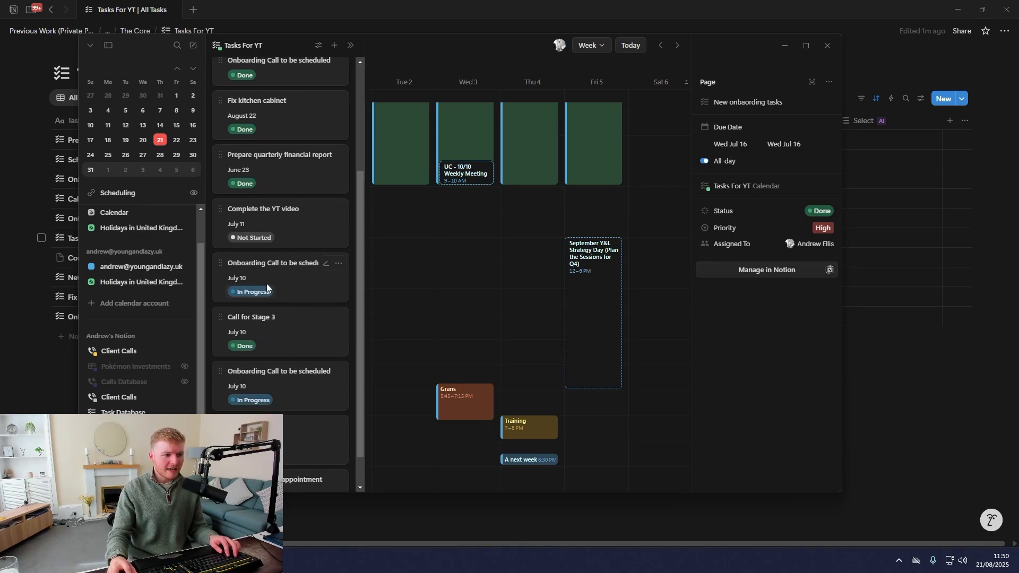
left_click_drag(267, 284, 465, 227)
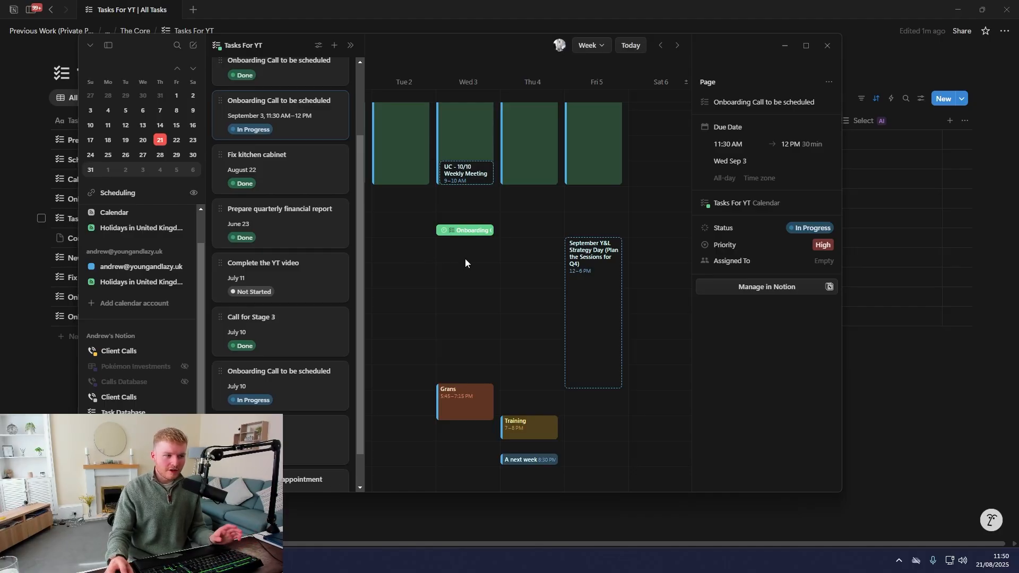
key("Escape")
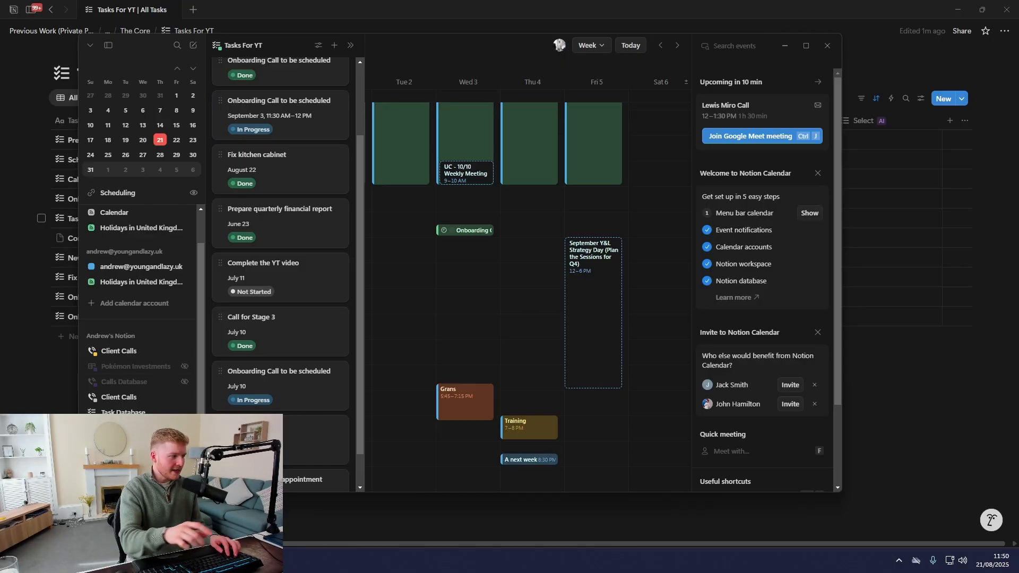
left_click_drag(426, 48, 639, 72)
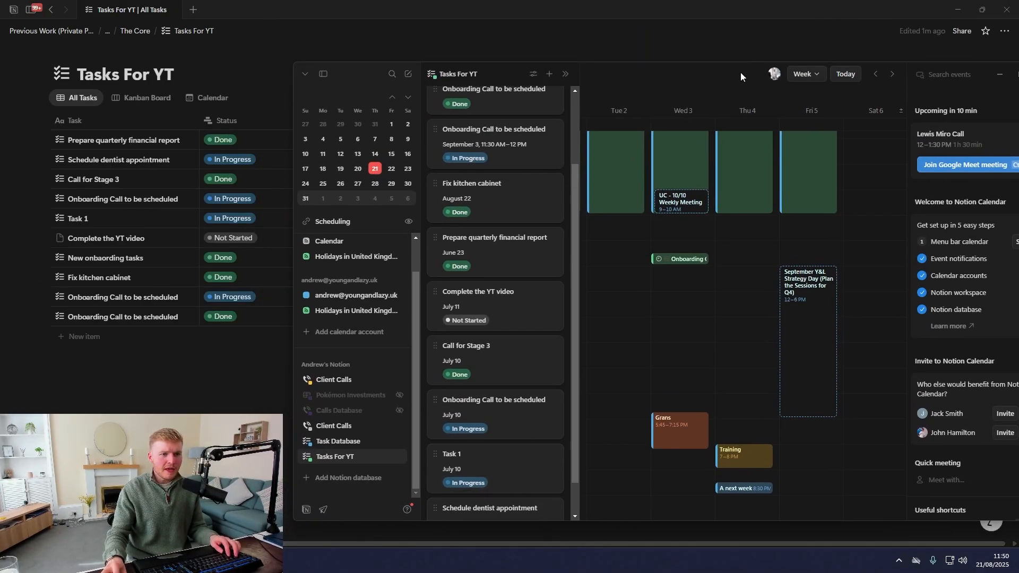
left_click_drag(740, 74, 554, 57)
left_click(855, 58)
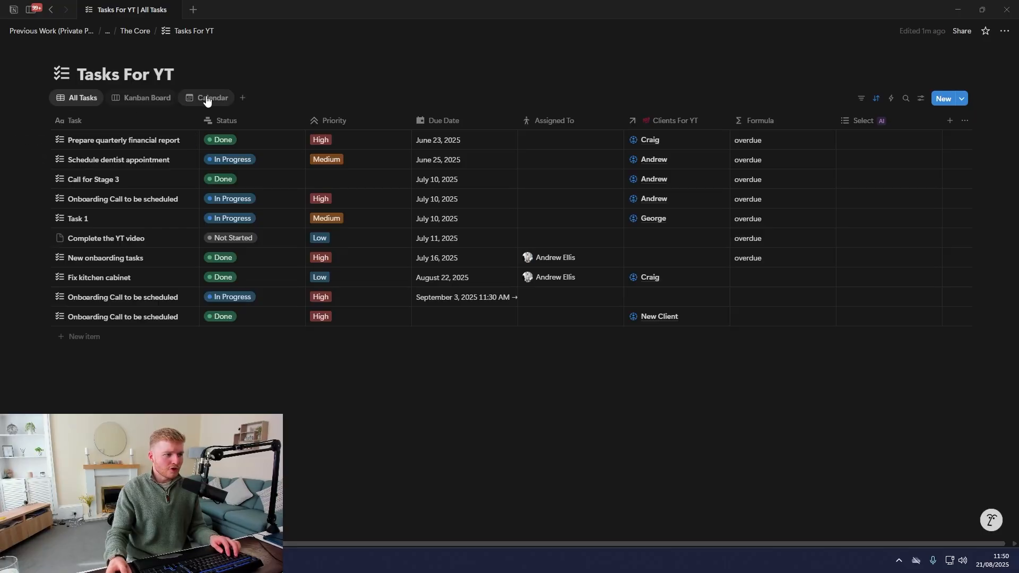
left_click(207, 98)
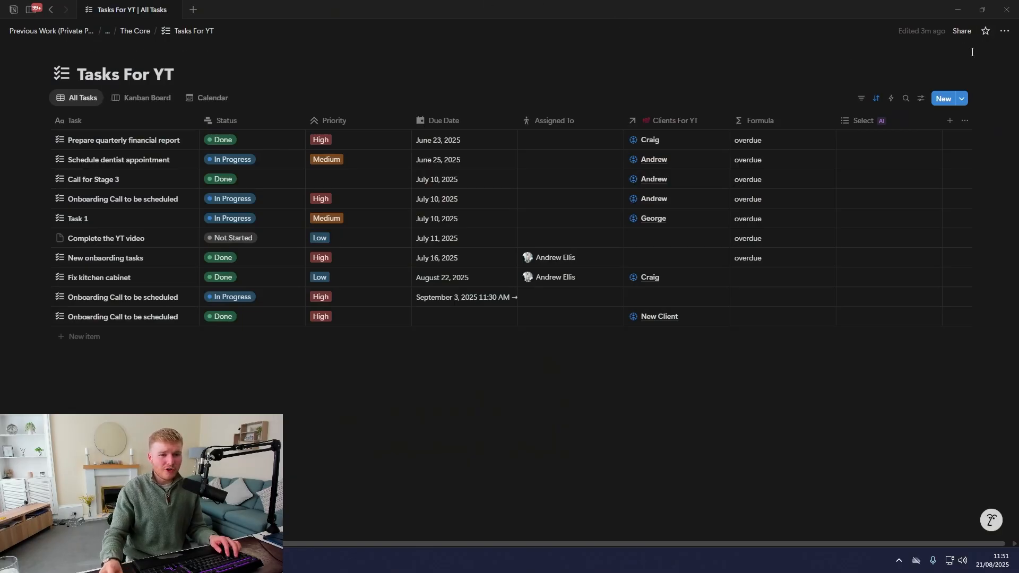
left_click(921, 98)
Switch the All Tasks view to the Feed layout and scroll through the task posts
left_click(909, 161)
left_click(938, 186)
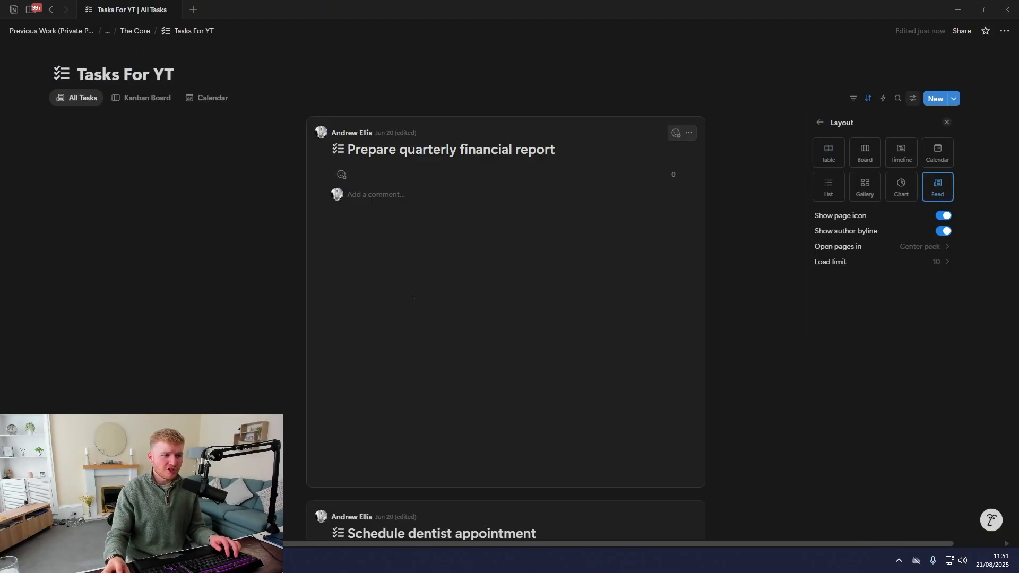
left_click(414, 266)
scroll(445, 231, "down", 2)
scroll(445, 231, "down", 8)
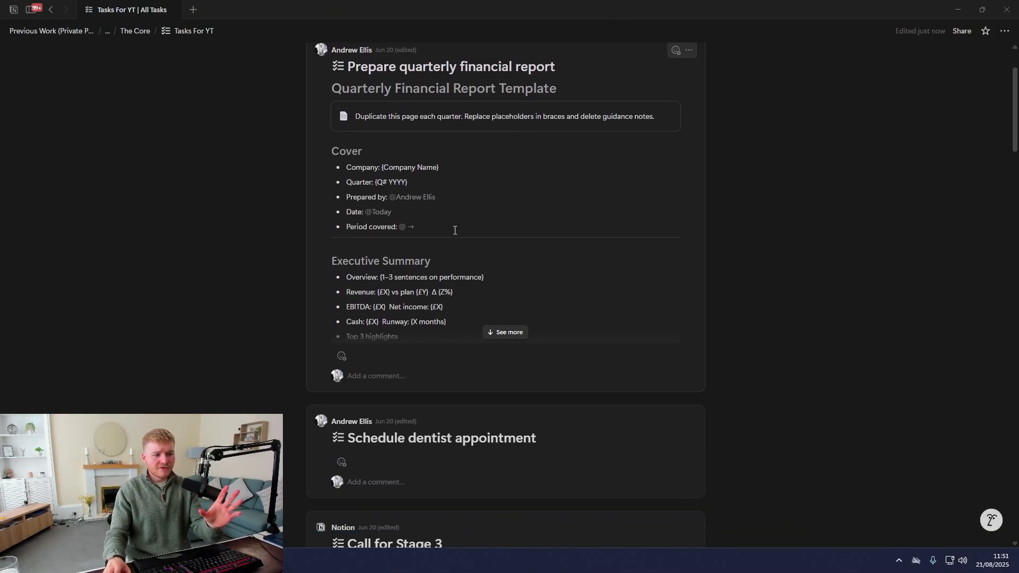
scroll(472, 255, "up", 7)
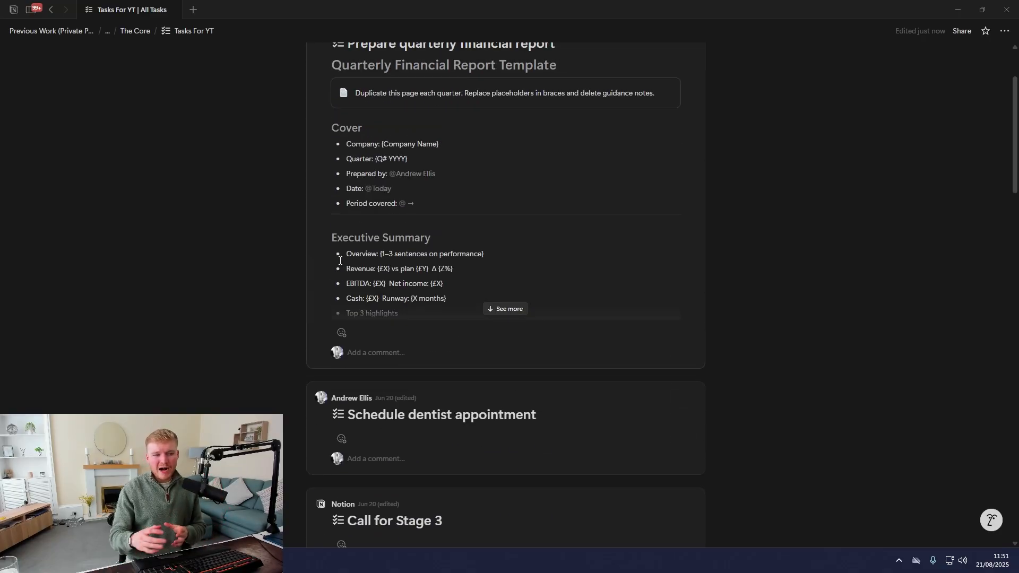
scroll(343, 259, "up", 2)
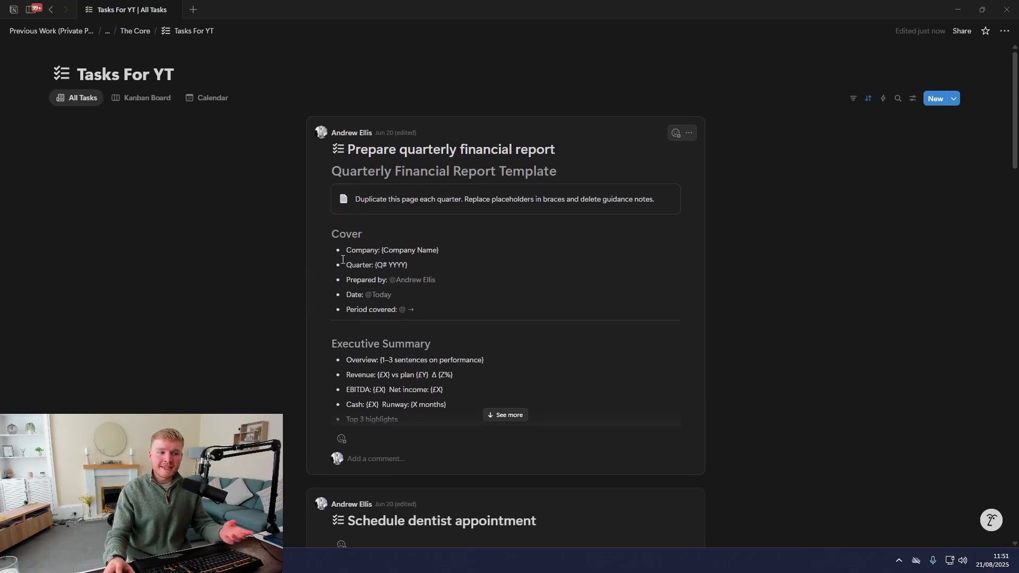
scroll(275, 237, "down", 1)
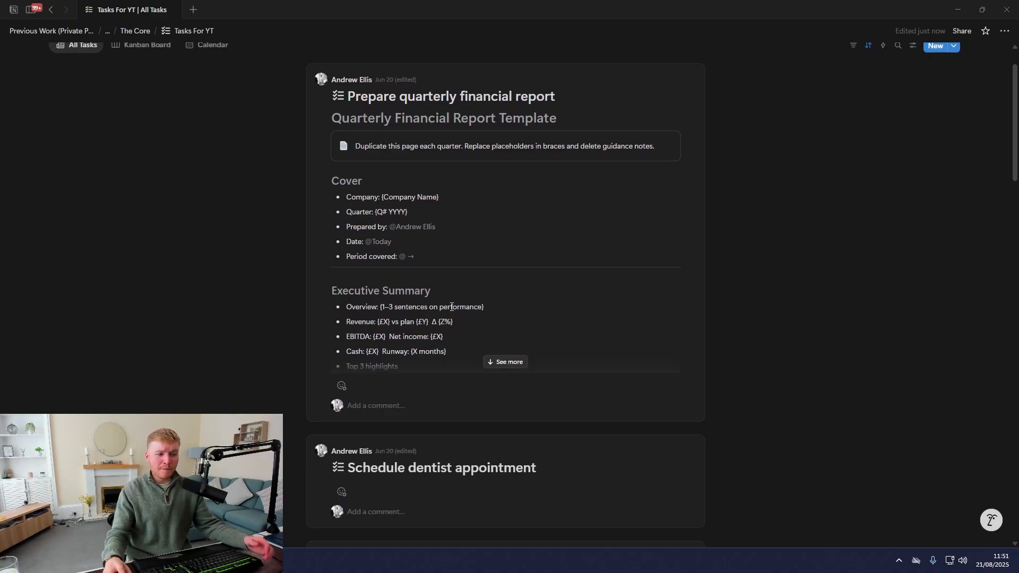
Expand the Prepare quarterly financial report post to read its full Quarterly Financial Report Template
left_click(513, 364)
scroll(424, 308, "down", 8)
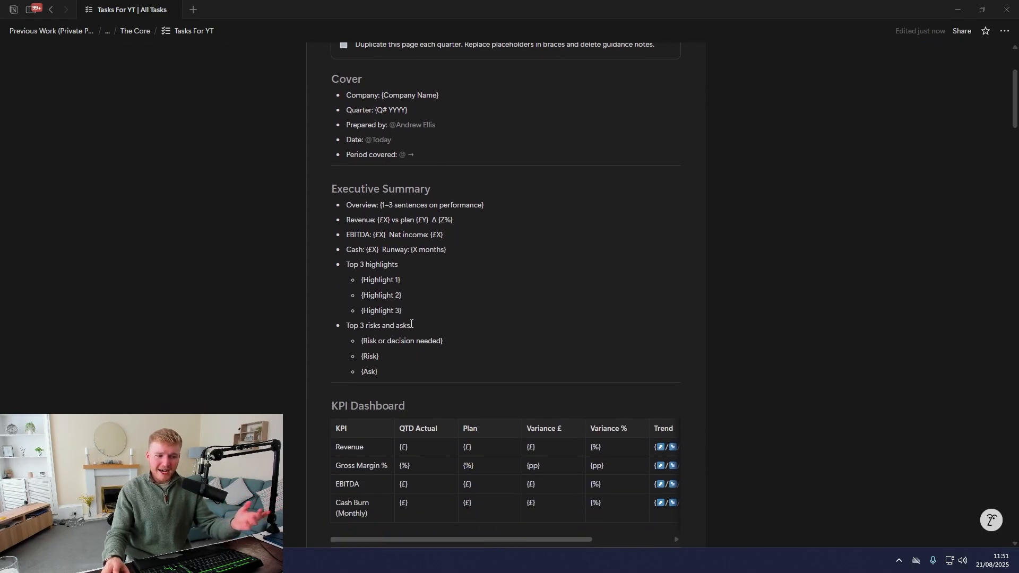
scroll(421, 330, "up", 7)
scroll(398, 336, "up", 2)
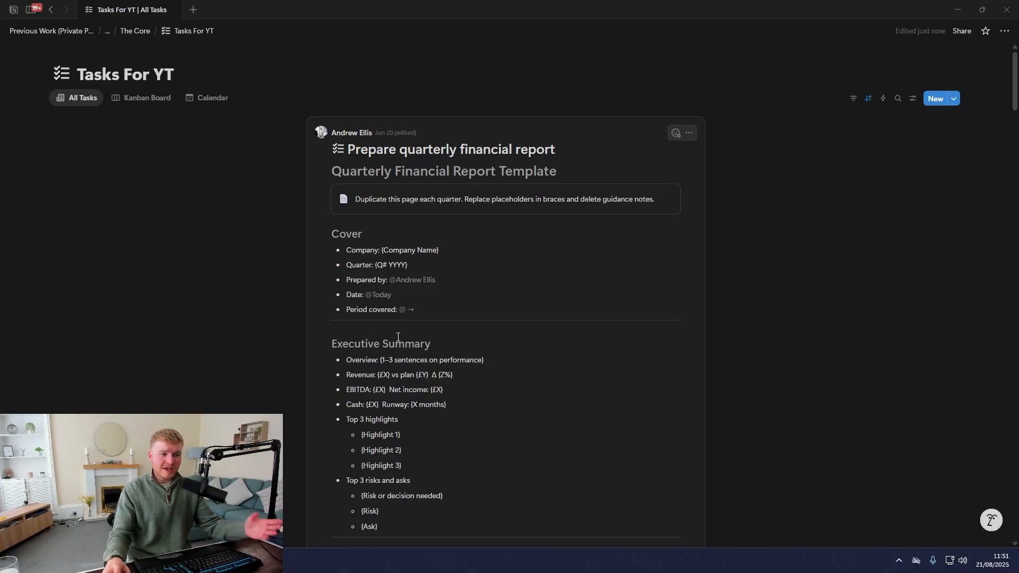
scroll(499, 303, "down", 2)
scroll(513, 295, "up", 2)
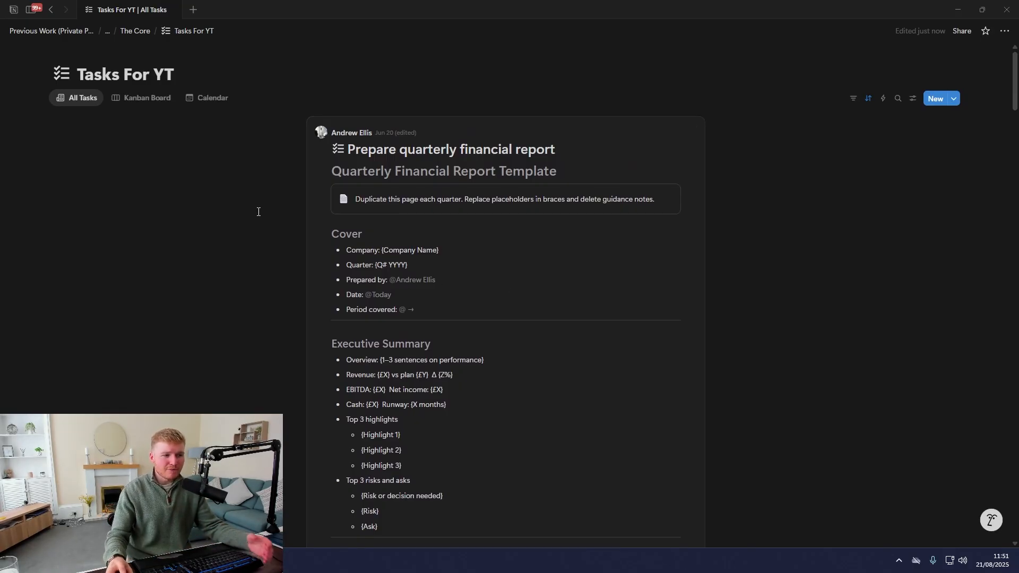
Change the All Tasks view's layout from Feed back to Table
left_click(913, 98)
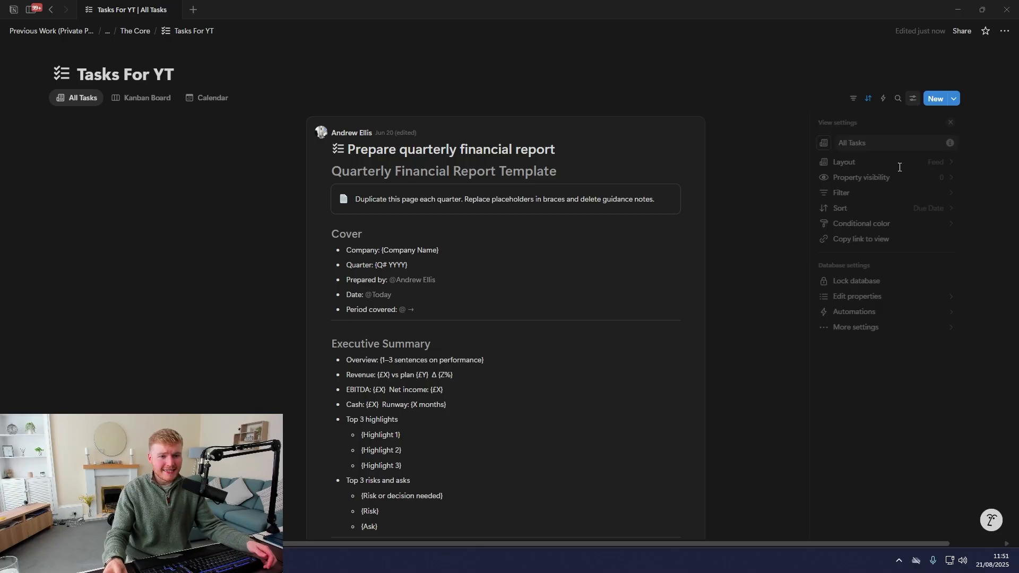
left_click(870, 165)
left_click(828, 154)
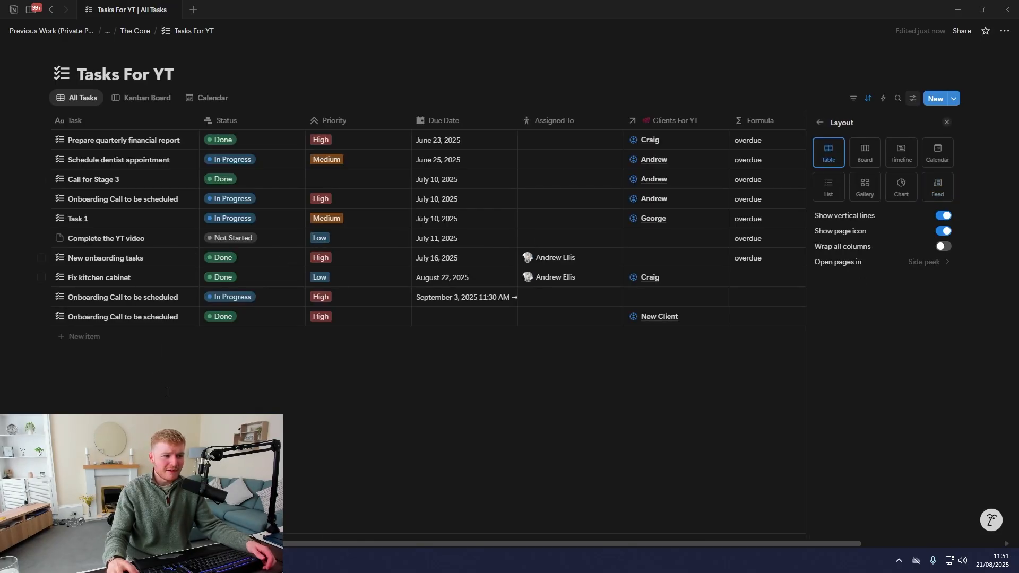
left_click(277, 379)
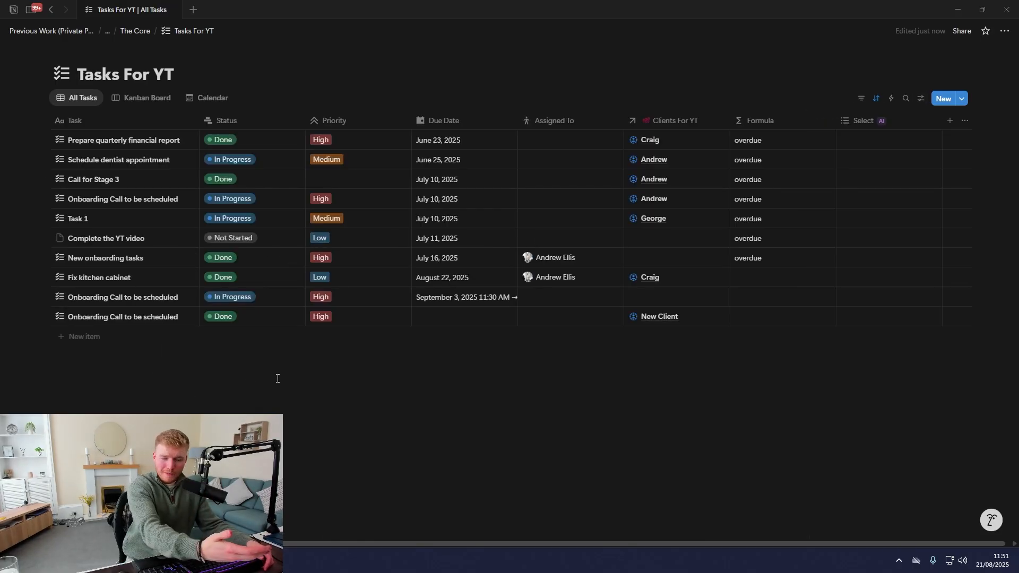